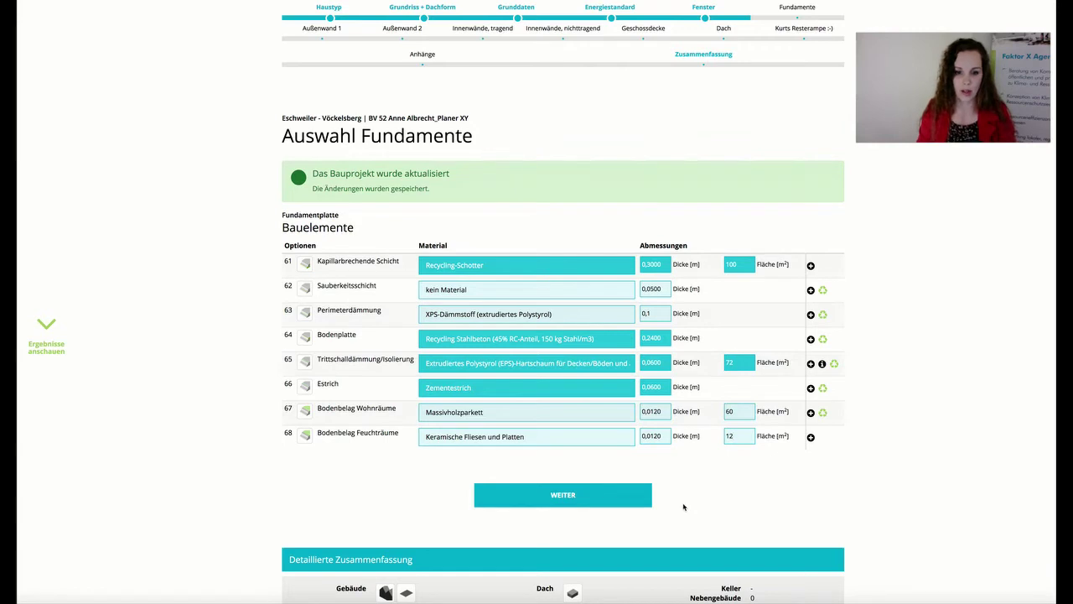
# Save the foundation selection and choose the massiv einschalig mit Wärmedämm-Verbundsystem construction for the first exterior wall.
pyautogui.click(632, 494)
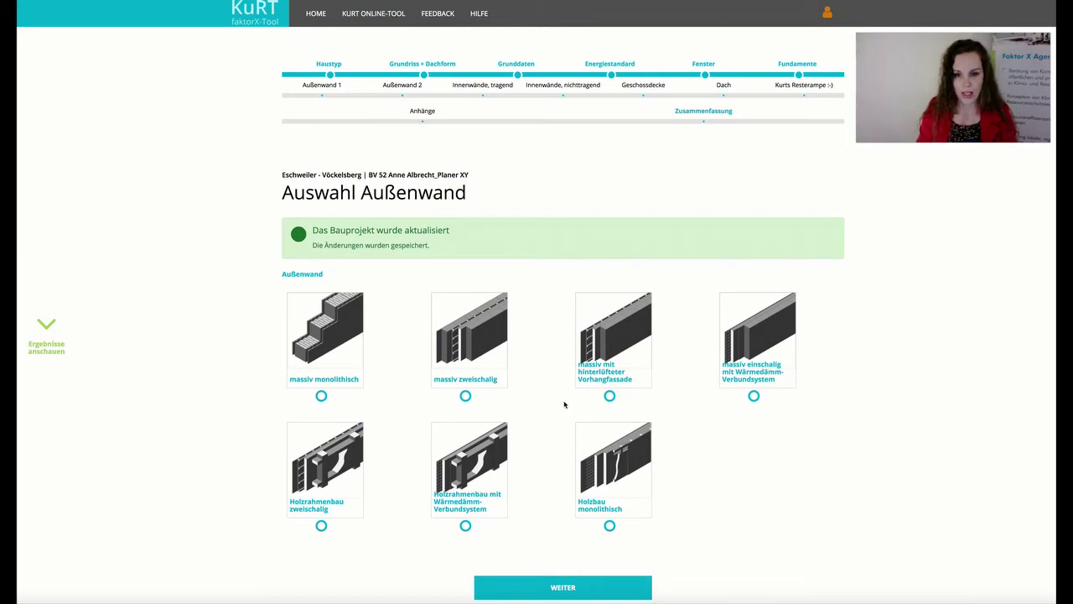
pyautogui.click(754, 396)
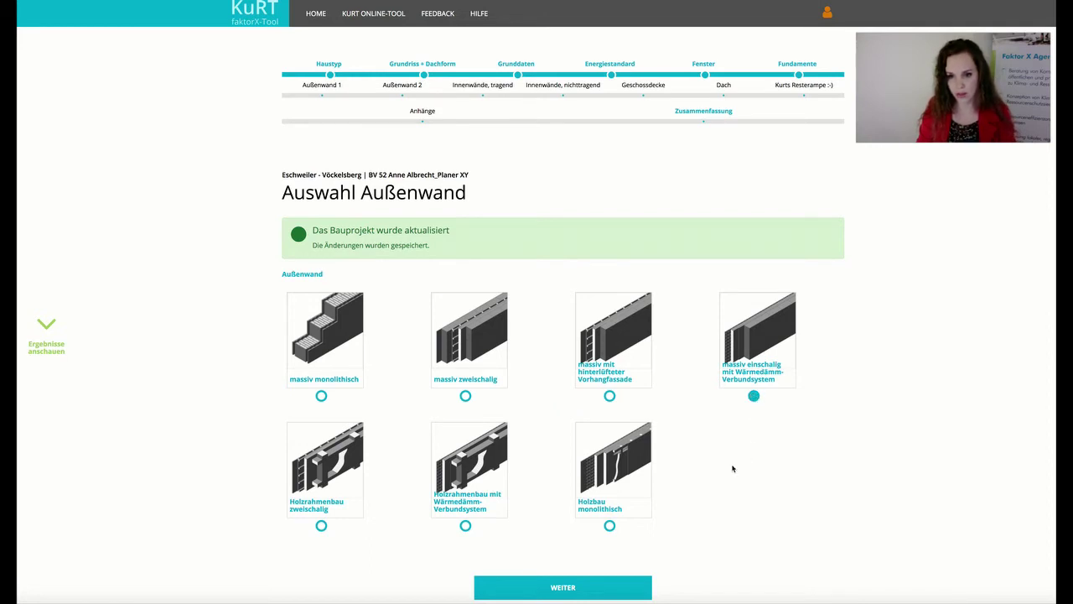
pyautogui.click(612, 591)
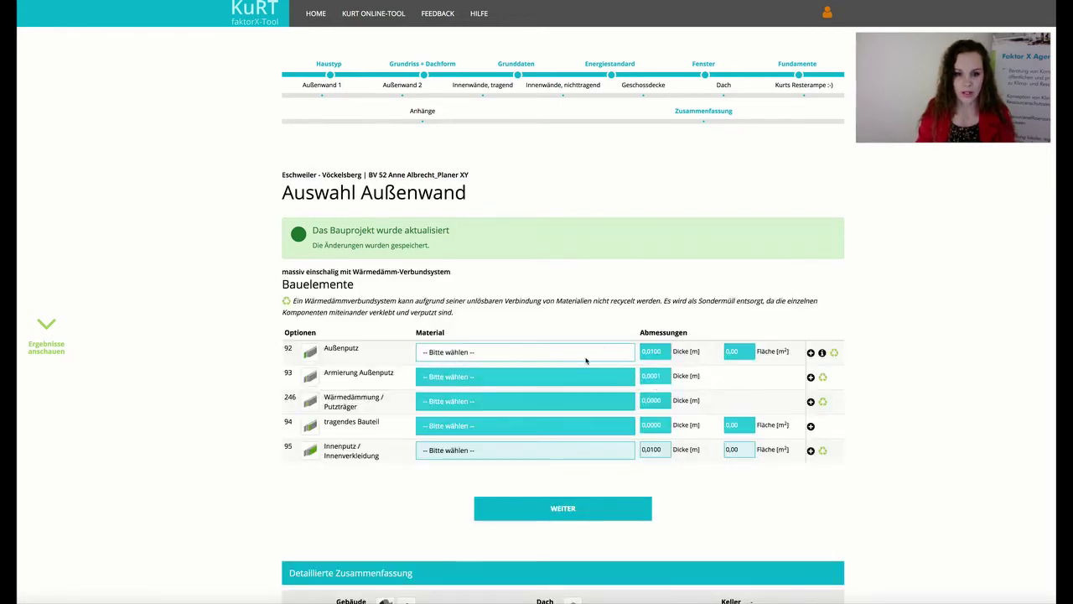
# Set the first exterior wall's Außenputz to Kalkzementmörtel with an area of 150 m².
pyautogui.click(519, 352)
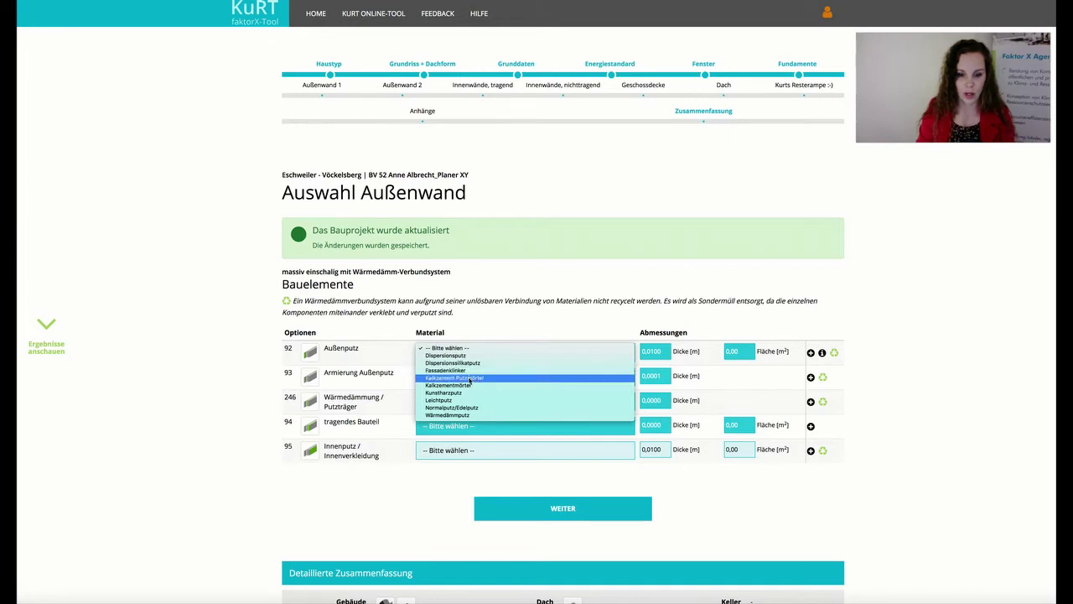
pyautogui.click(466, 386)
pyautogui.click(745, 352)
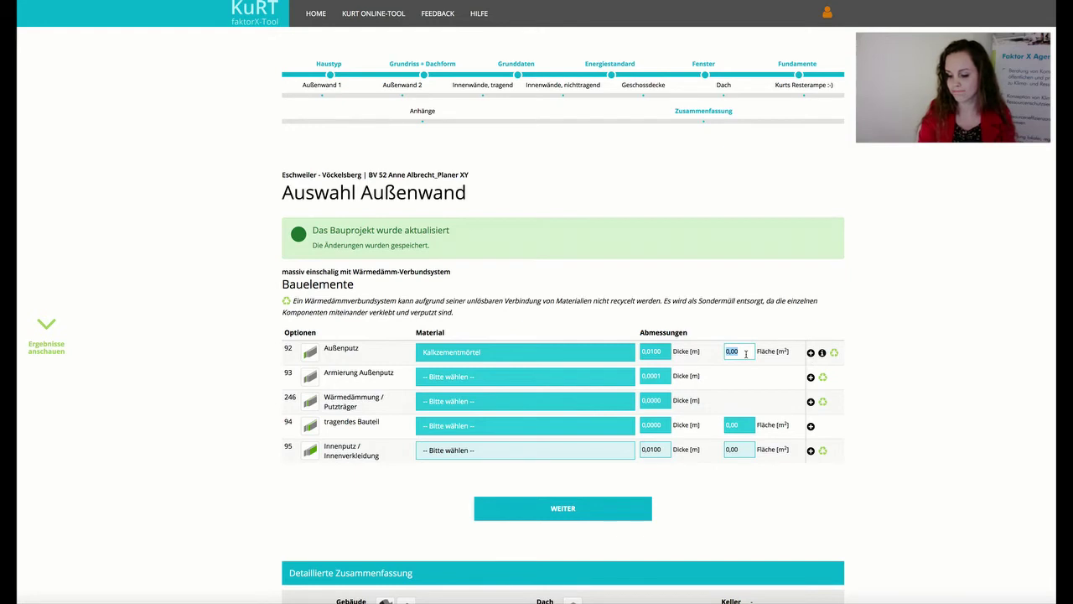
pyautogui.write('150')
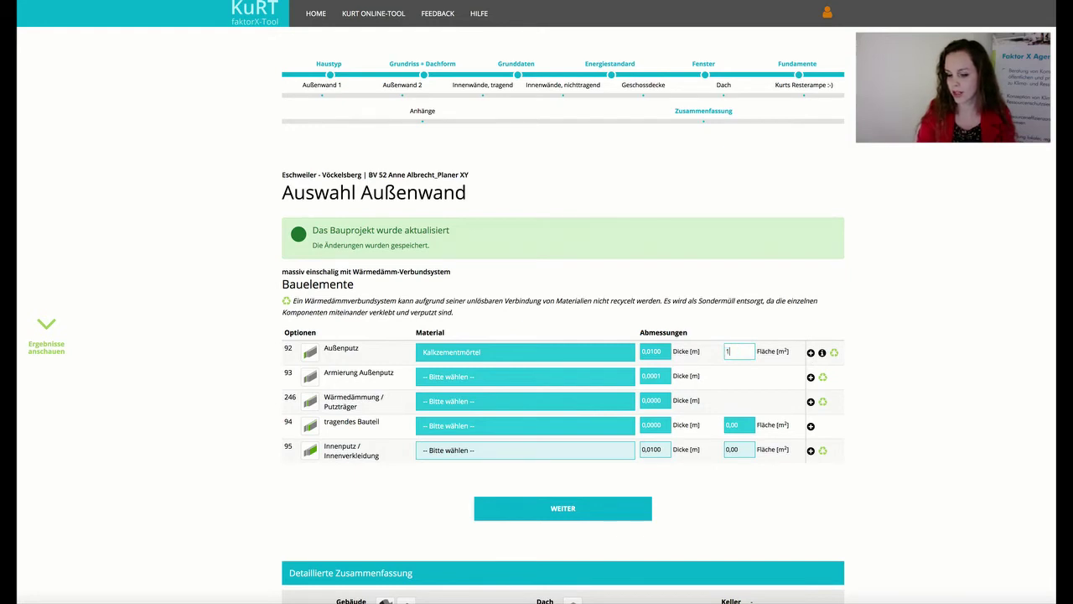
# Choose Armierung (Kunstharzspachtel) as the material for the first exterior wall's Armierung Außenputz.
pyautogui.click(662, 379)
pyautogui.click(575, 385)
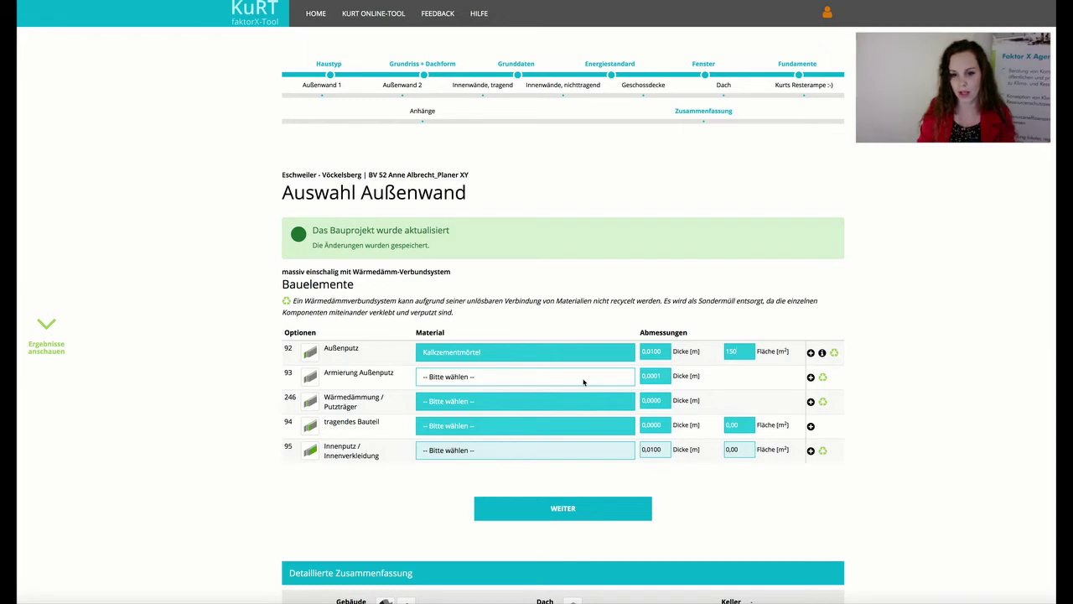
pyautogui.click(574, 382)
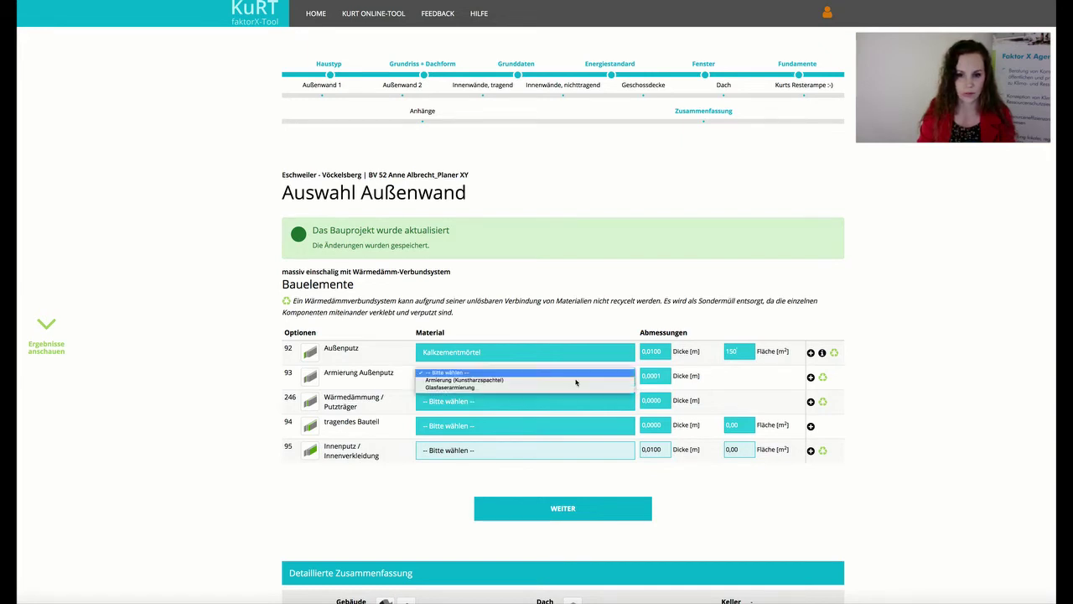
pyautogui.click(482, 384)
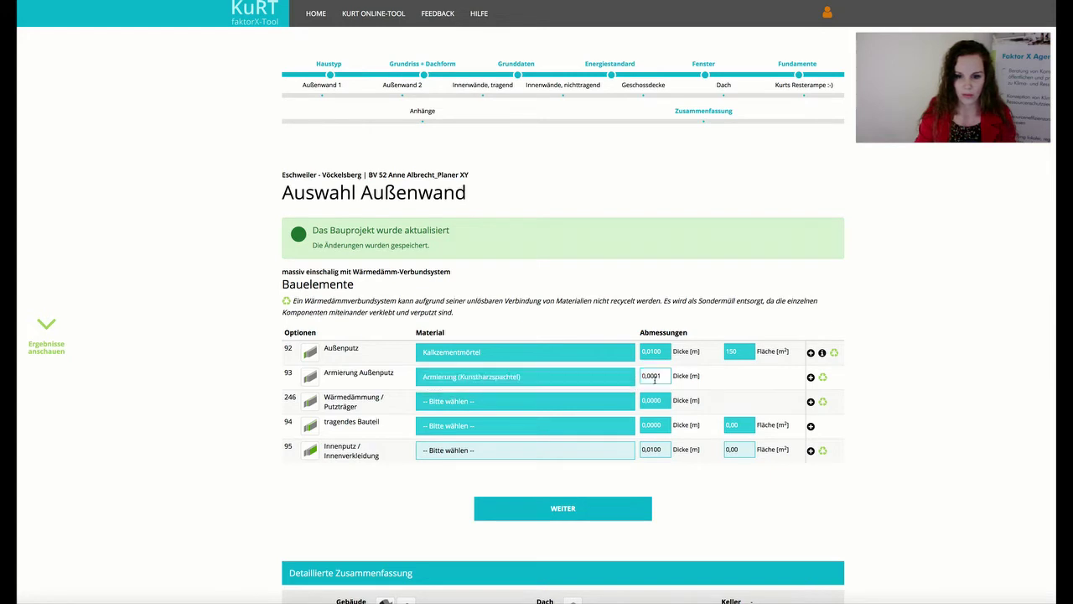
# Set the first exterior wall's Wärmedämmung / Putzträger to Holzfaserdämmplatten with a thickness of 0,16 m.
pyautogui.click(542, 403)
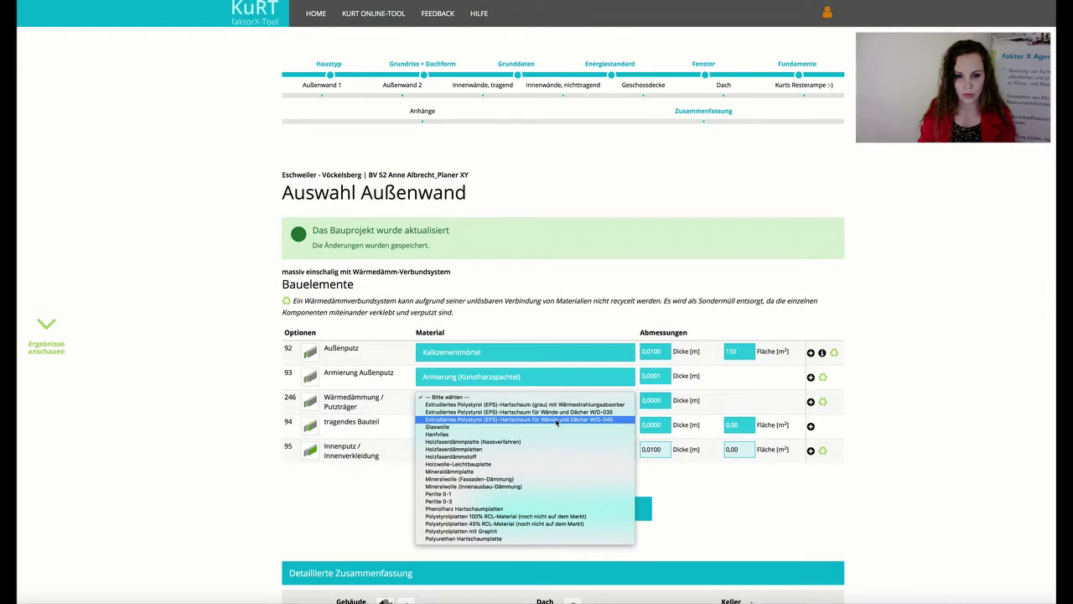
pyautogui.click(477, 451)
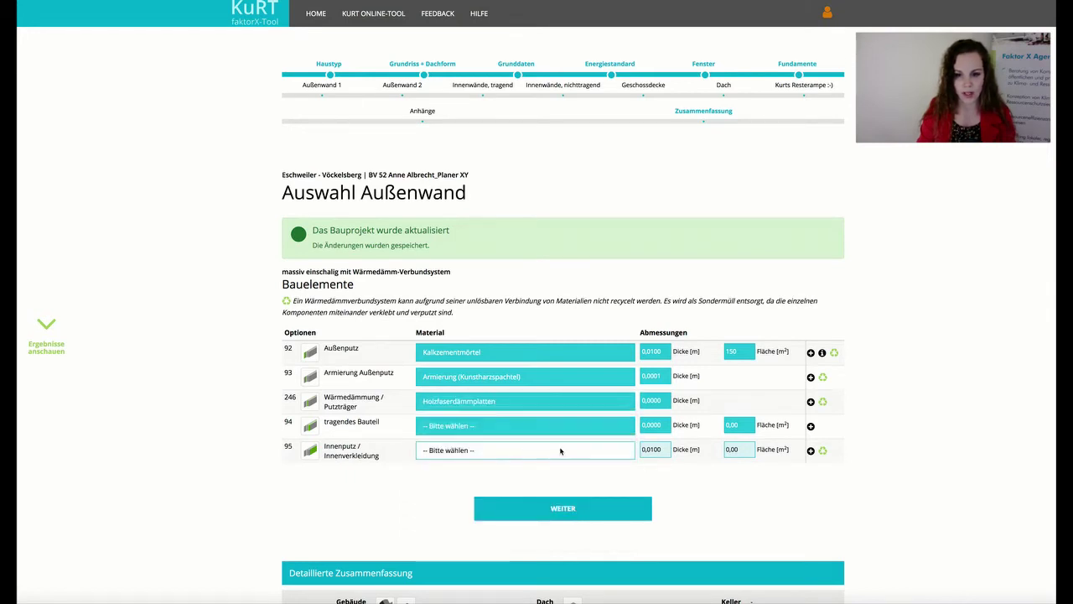
pyautogui.doubleClick(668, 401)
pyautogui.write('0,16')
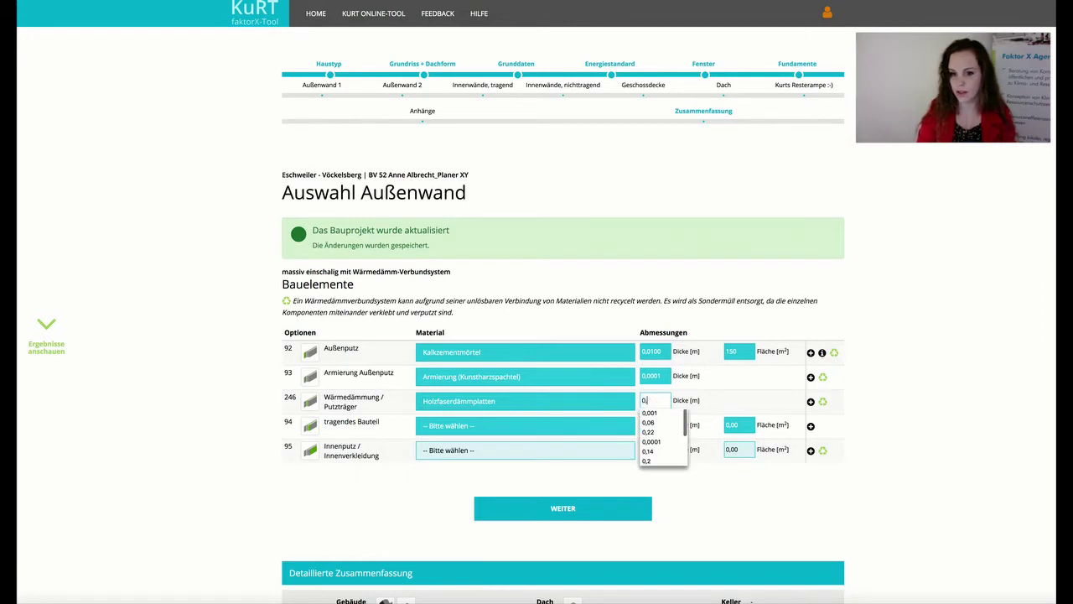
# Set the first exterior wall's tragendes Bauteil to Hochlochziegel 575 kg/m3, 0,175 m thick, with an area of 150 m².
pyautogui.click(556, 425)
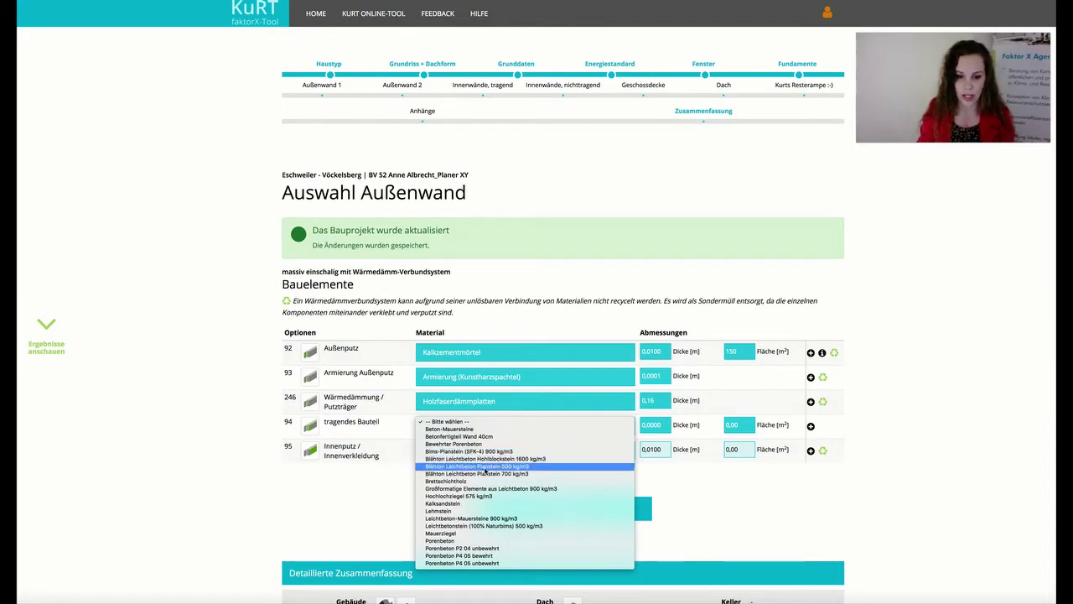
pyautogui.click(555, 474)
pyautogui.click(503, 421)
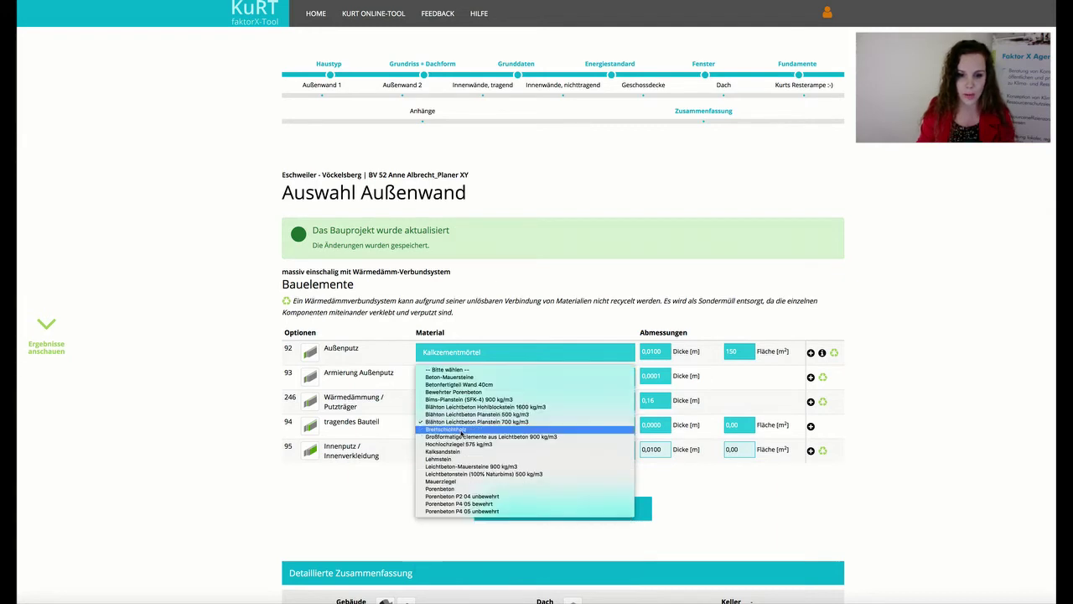
pyautogui.click(475, 445)
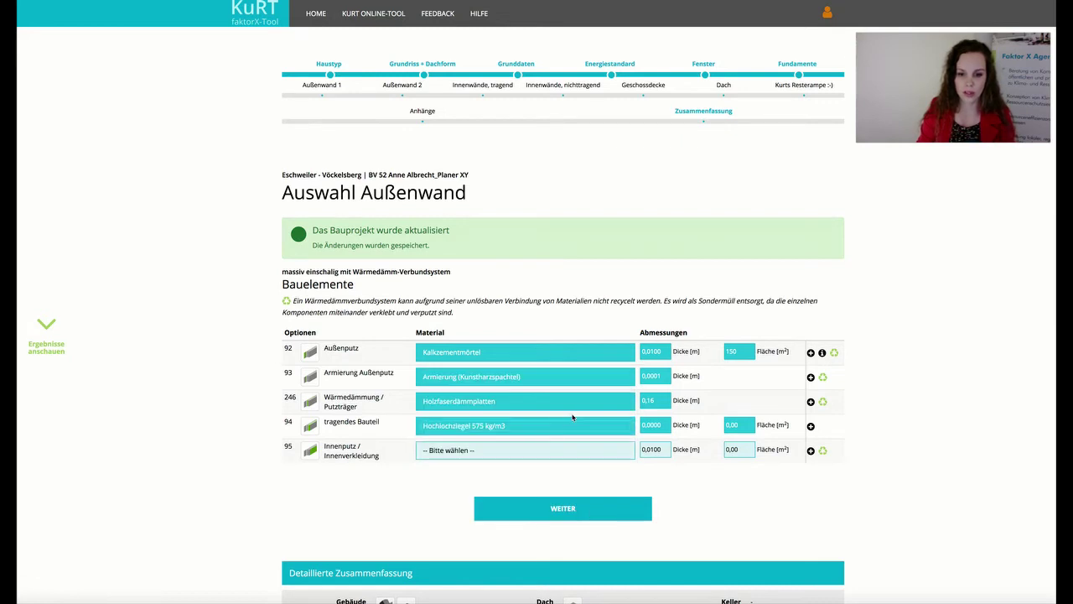
pyautogui.click(648, 428)
pyautogui.doubleClick(669, 425)
pyautogui.write('0,17')
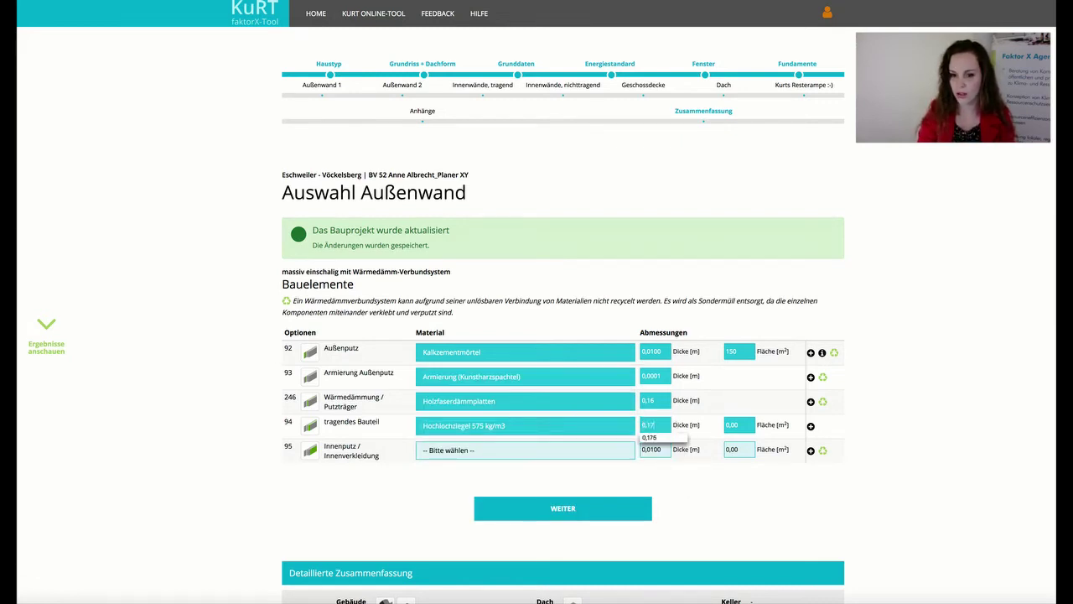
pyautogui.doubleClick(742, 425)
pyautogui.write('150')
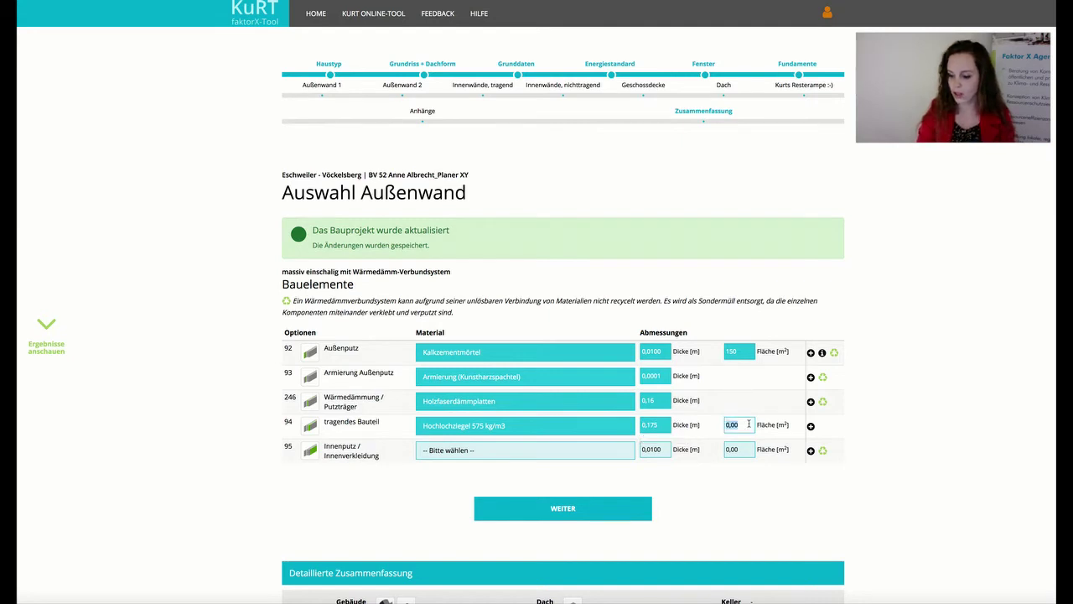
# Set the first exterior wall's Innenputz / Innenverkleidung to Kalk-Gips-Innenputz with an area of 150 m².
pyautogui.click(521, 457)
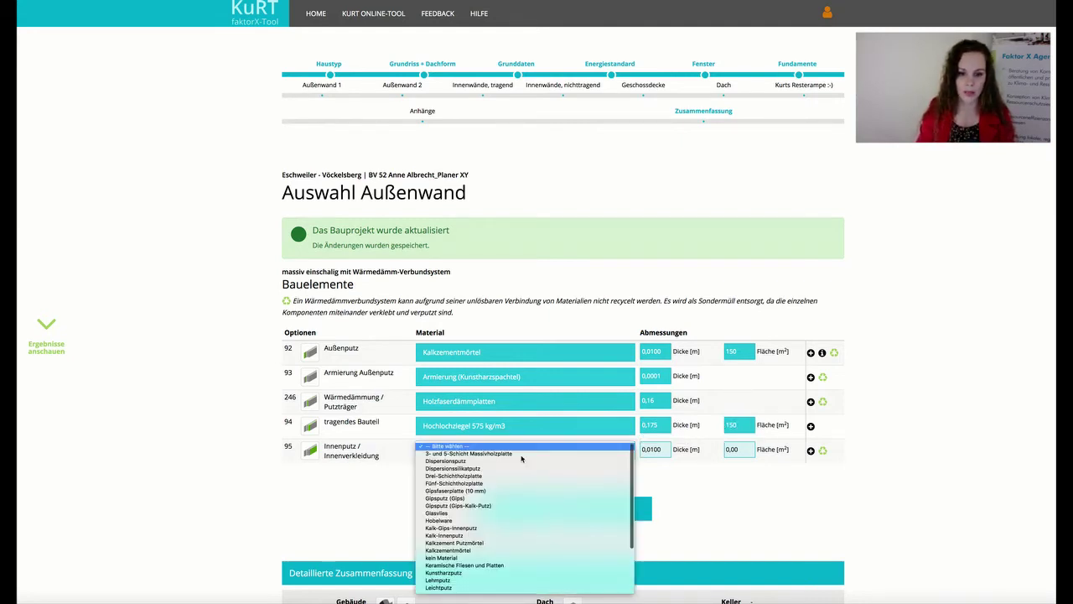
pyautogui.click(476, 528)
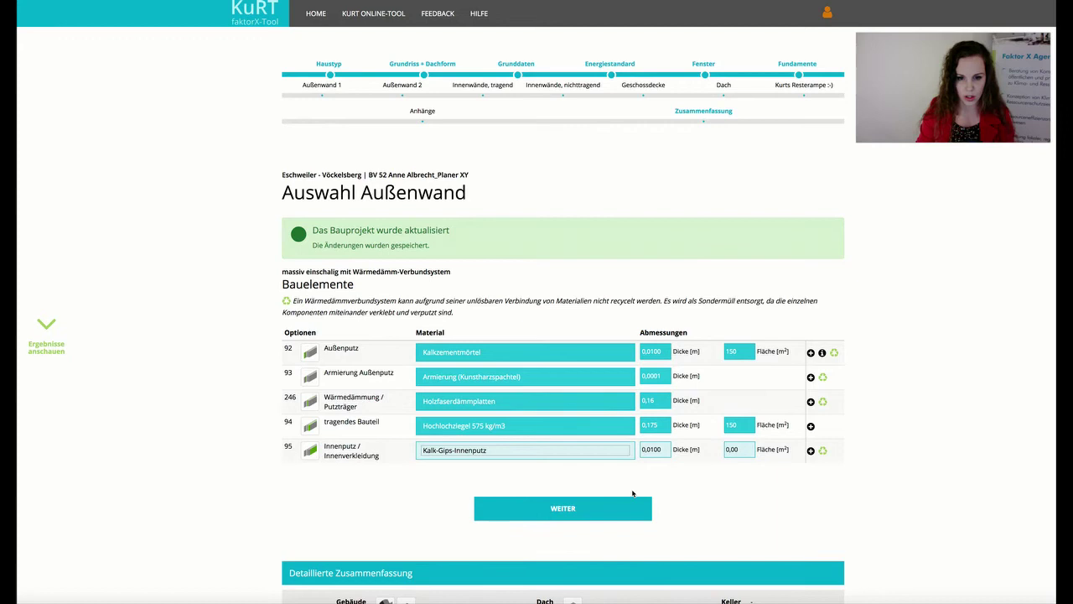
pyautogui.click(749, 451)
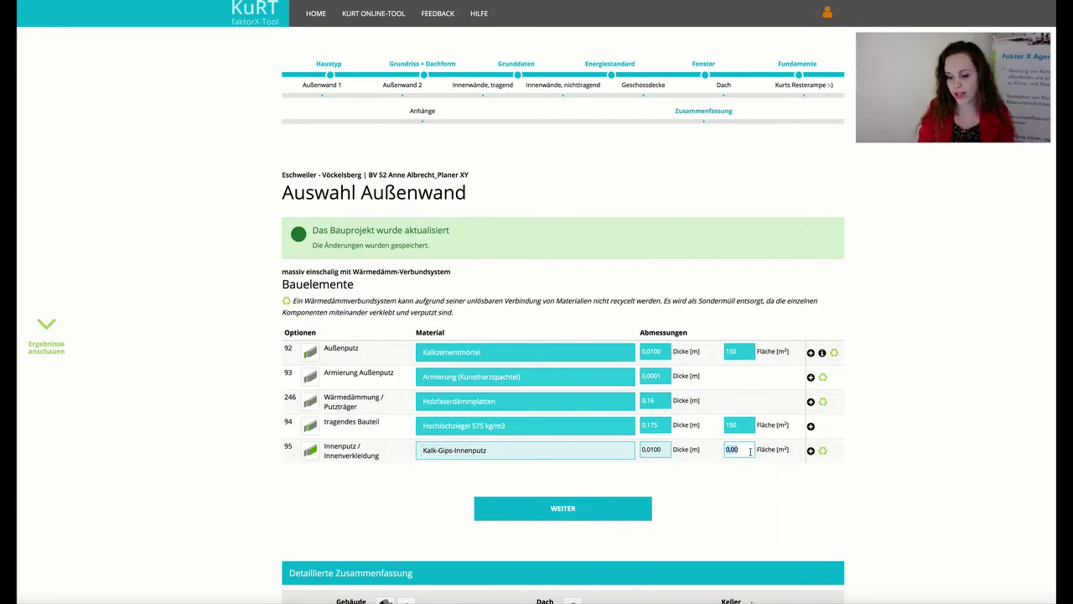
pyautogui.write('150')
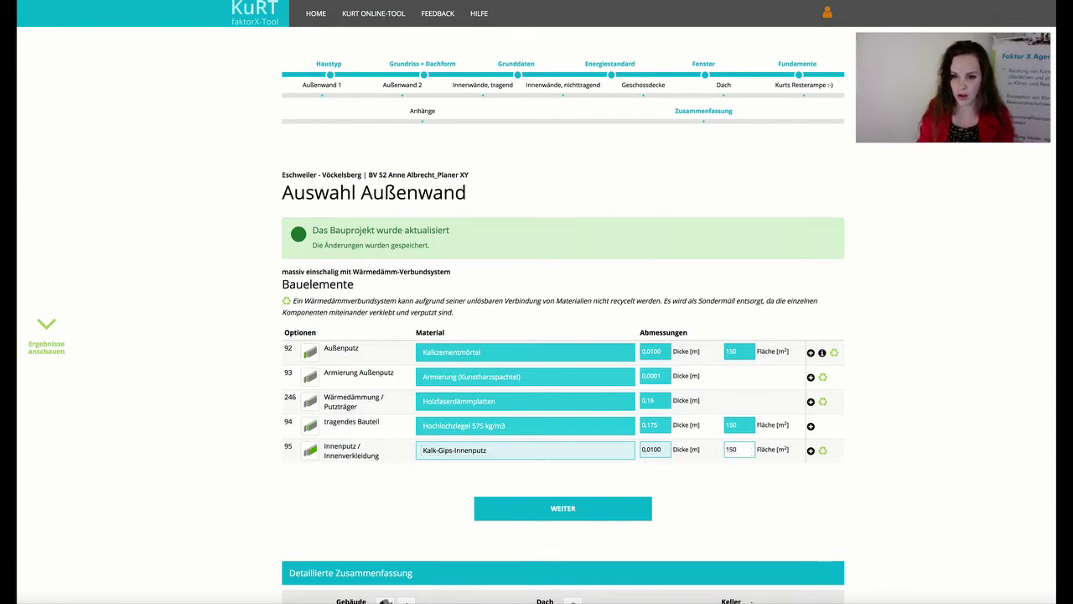
# Save the first exterior wall's layers and choose the massiv monolithisch construction for the second exterior wall.
pyautogui.click(602, 513)
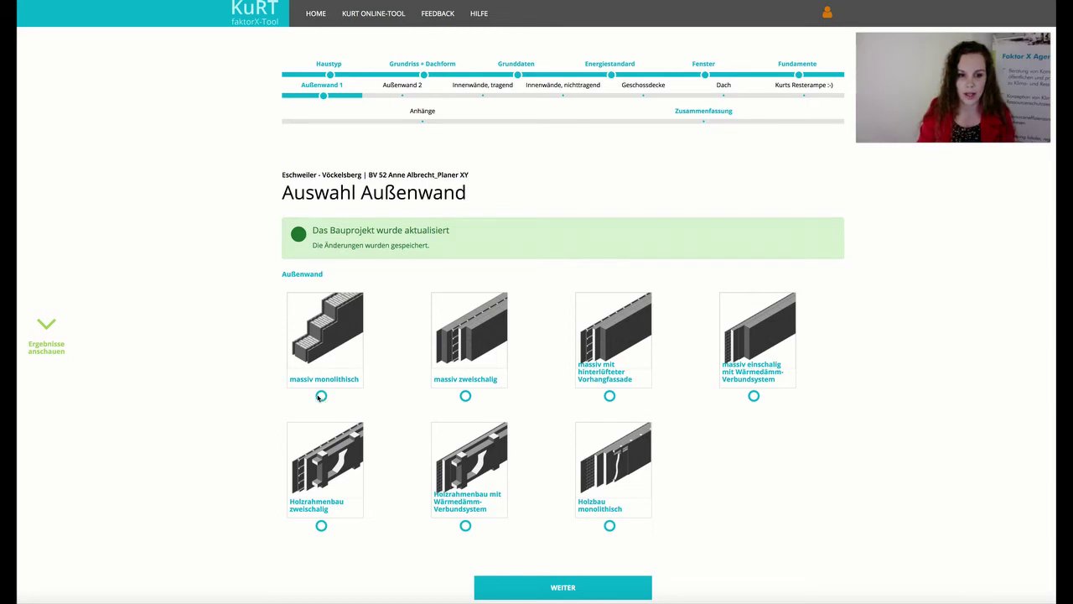
pyautogui.click(321, 395)
pyautogui.click(596, 576)
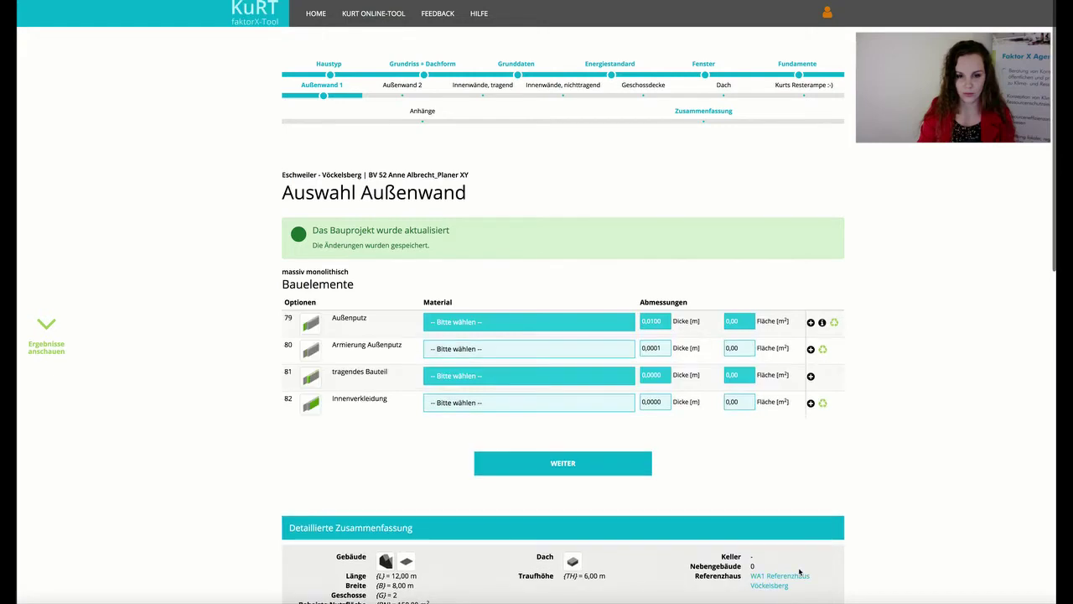
# Set the second exterior wall's Außenputz to Wärmedämmputz, 0,02 m thick, with an area of 75 m².
pyautogui.click(563, 325)
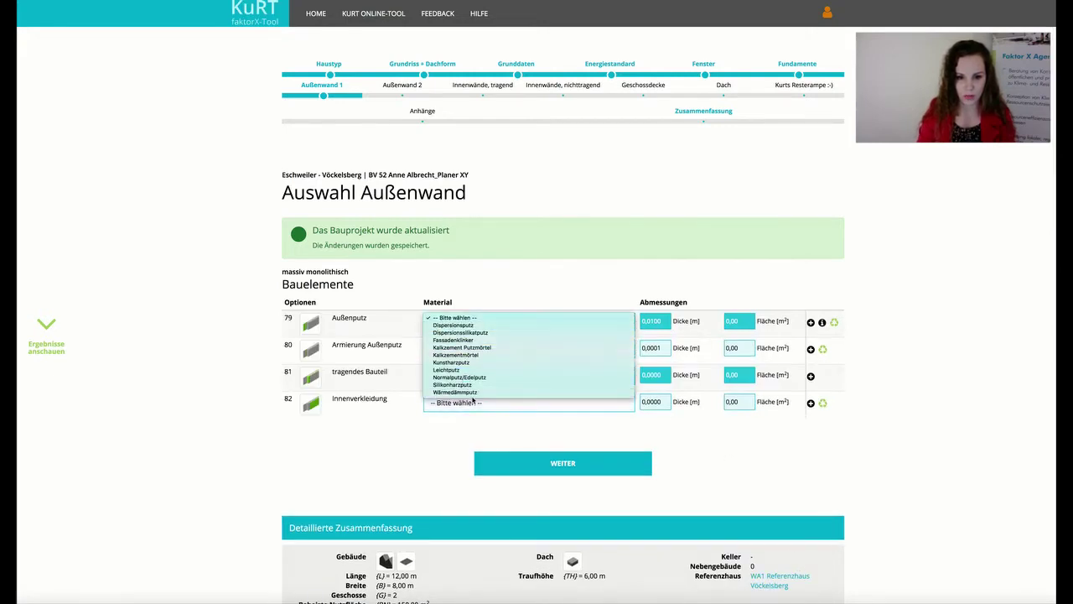
pyautogui.click(454, 391)
pyautogui.click(651, 321)
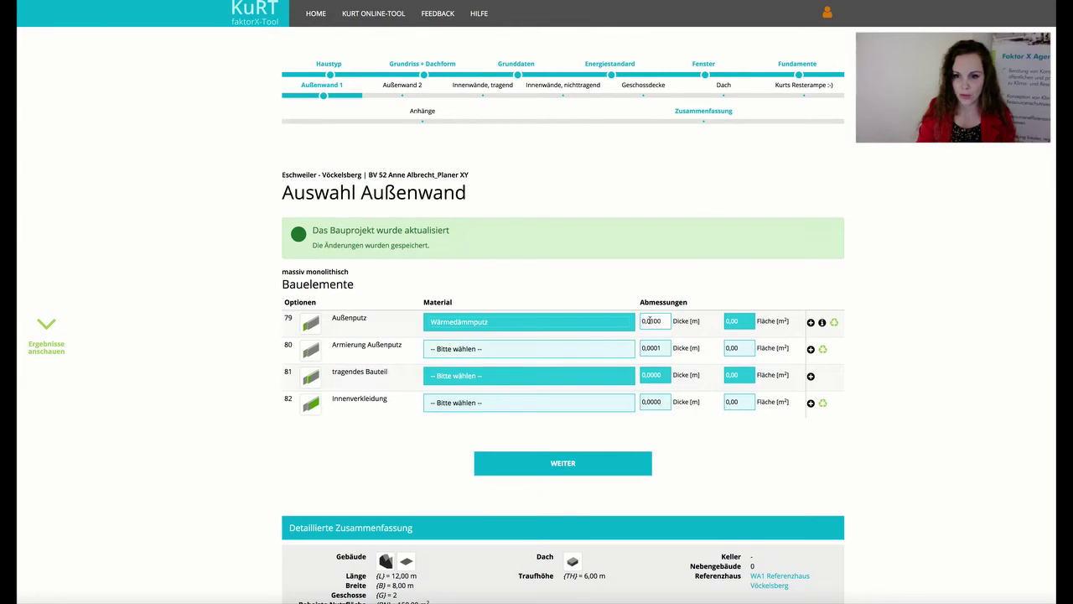
pyautogui.doubleClick(665, 320)
pyautogui.write('0,02')
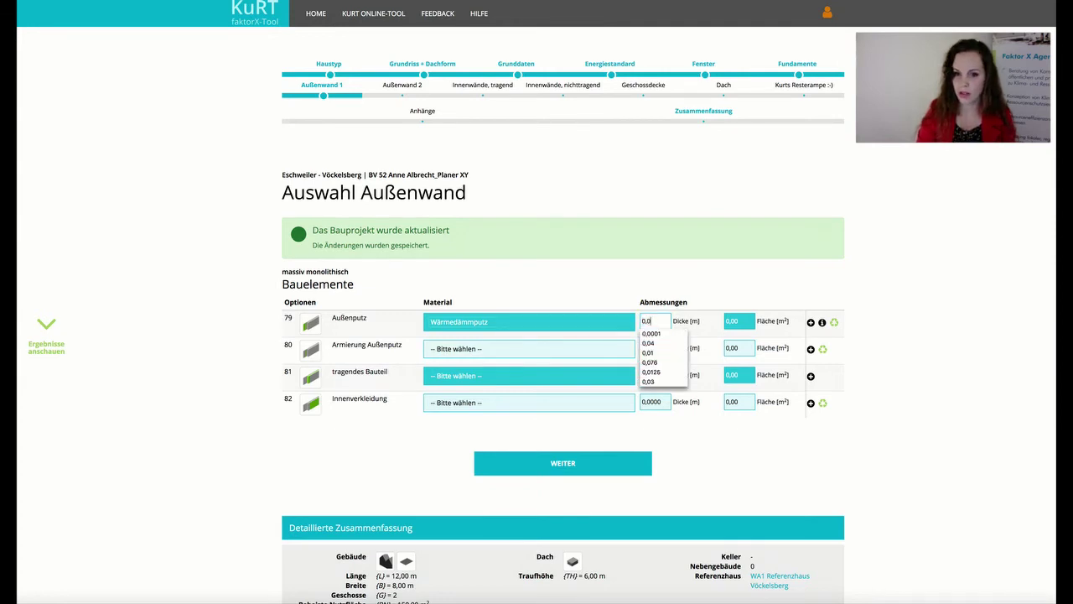
pyautogui.doubleClick(747, 321)
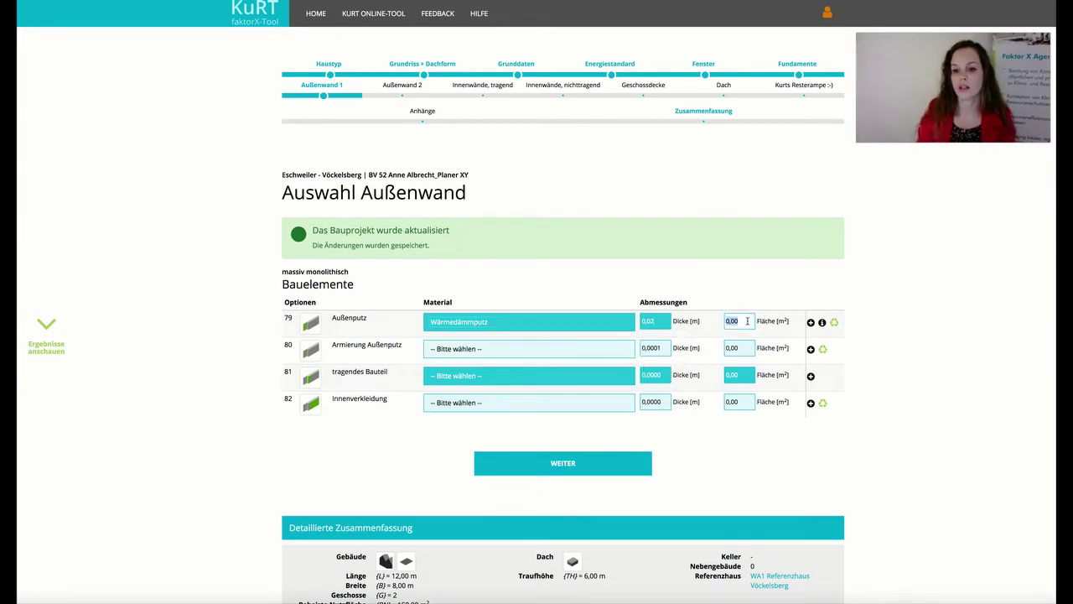
pyautogui.write('79')
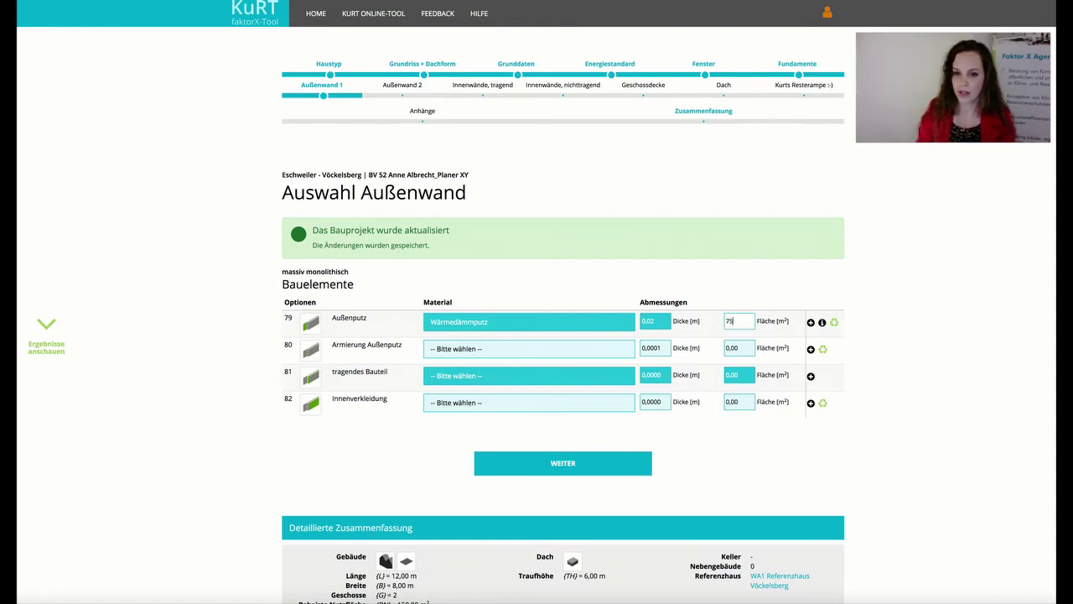
pyautogui.click(554, 351)
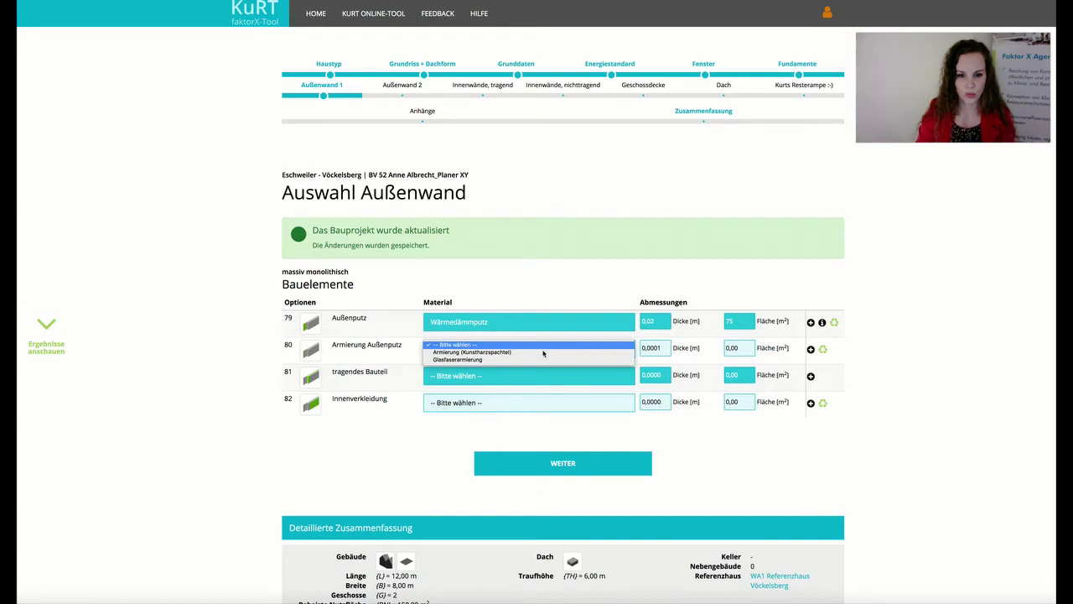
pyautogui.click(386, 360)
# Set the second exterior wall's tragendes Bauteil to Leichtbeton-Mauersteine 900 kg/m3, 0,175 m thick, with an area of 75 m².
pyautogui.click(534, 376)
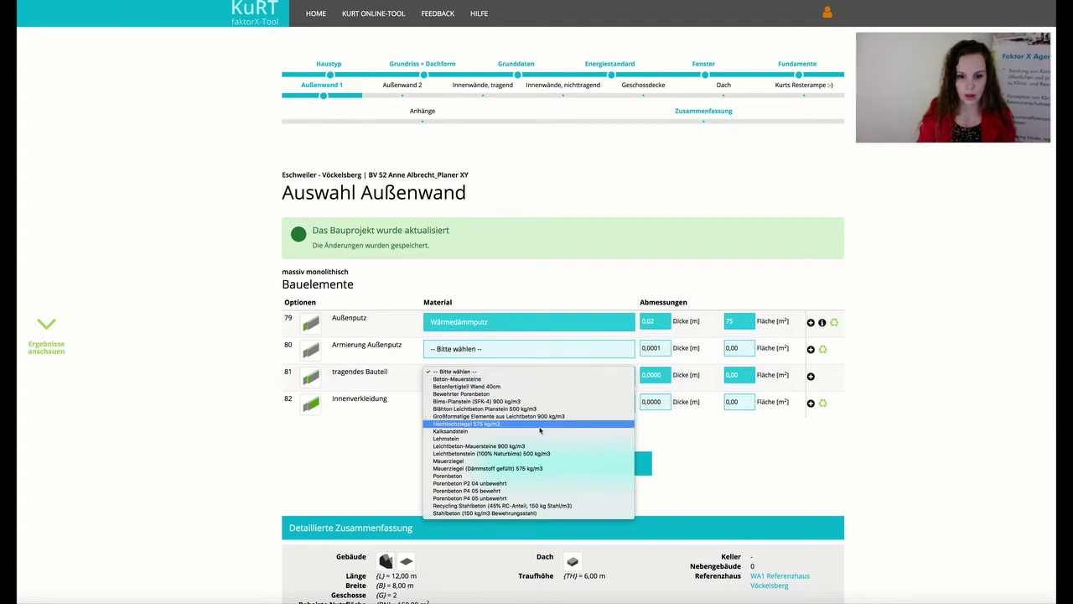
pyautogui.click(483, 447)
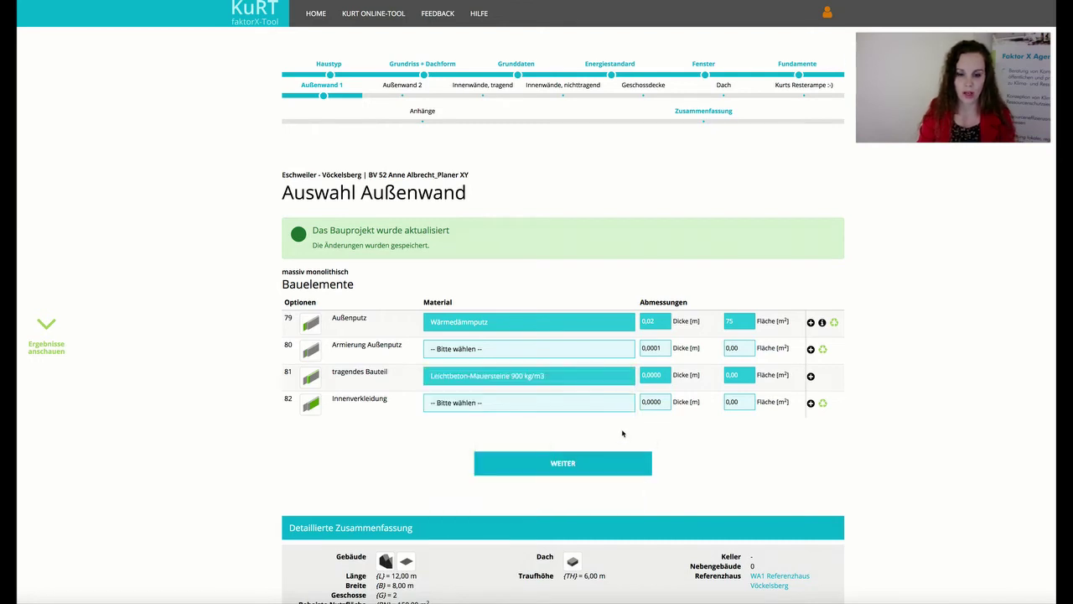
pyautogui.click(660, 383)
pyautogui.moveTo(642, 375); pyautogui.dragTo(677, 377)
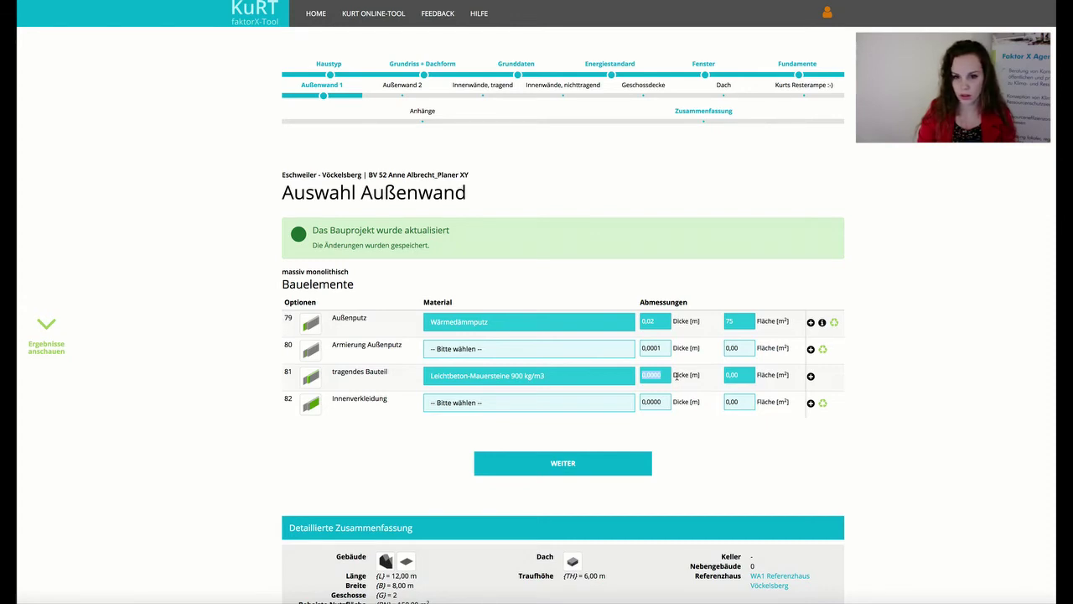
pyautogui.write('0,175')
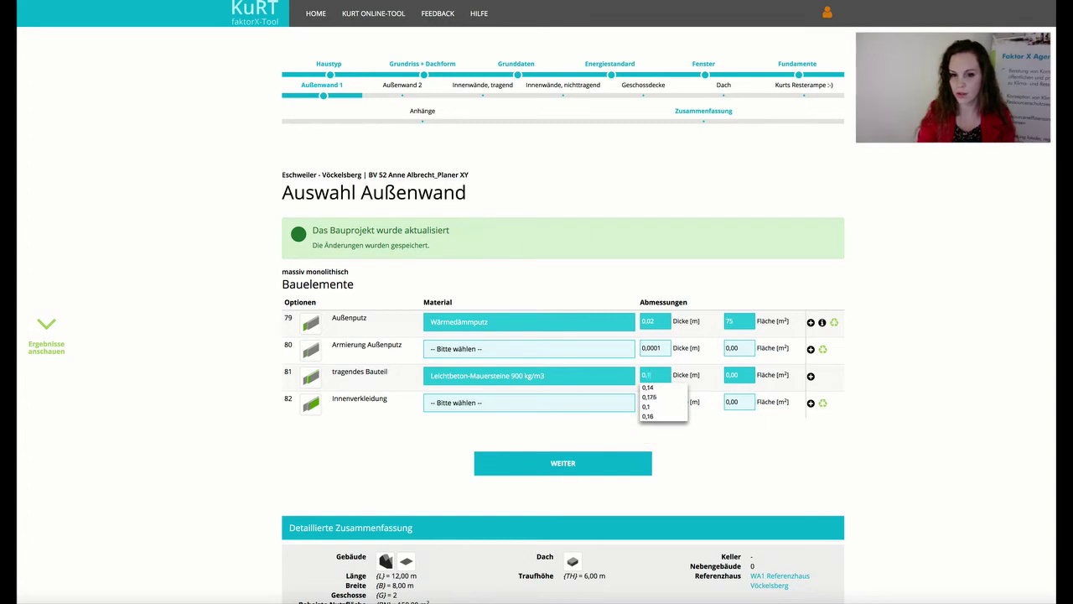
pyautogui.press('Tab')
pyautogui.write('75')
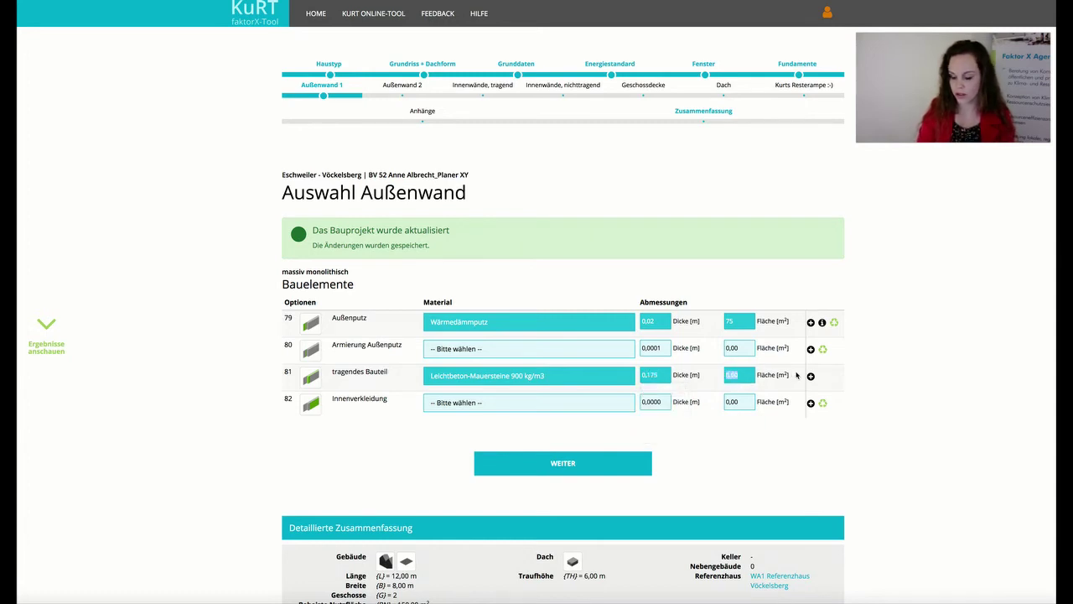
# Set the second exterior wall's Innenverkleidung to Kalk-Gips-Innenputz, 0,01 m thick, with an area of 75 m².
pyautogui.click(531, 402)
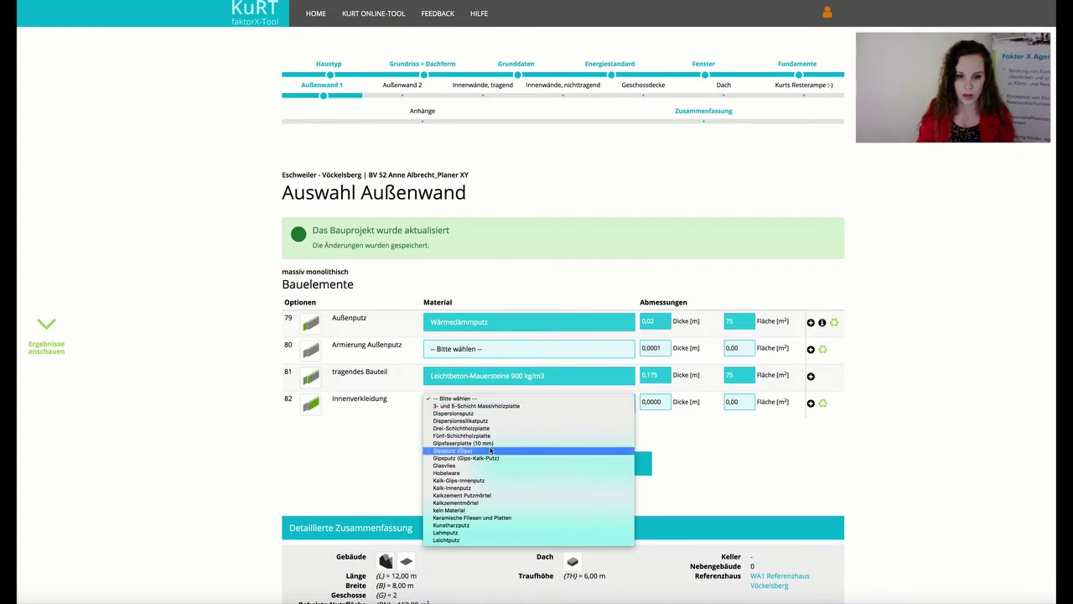
pyautogui.click(489, 479)
pyautogui.doubleClick(657, 402)
pyautogui.write('0,01')
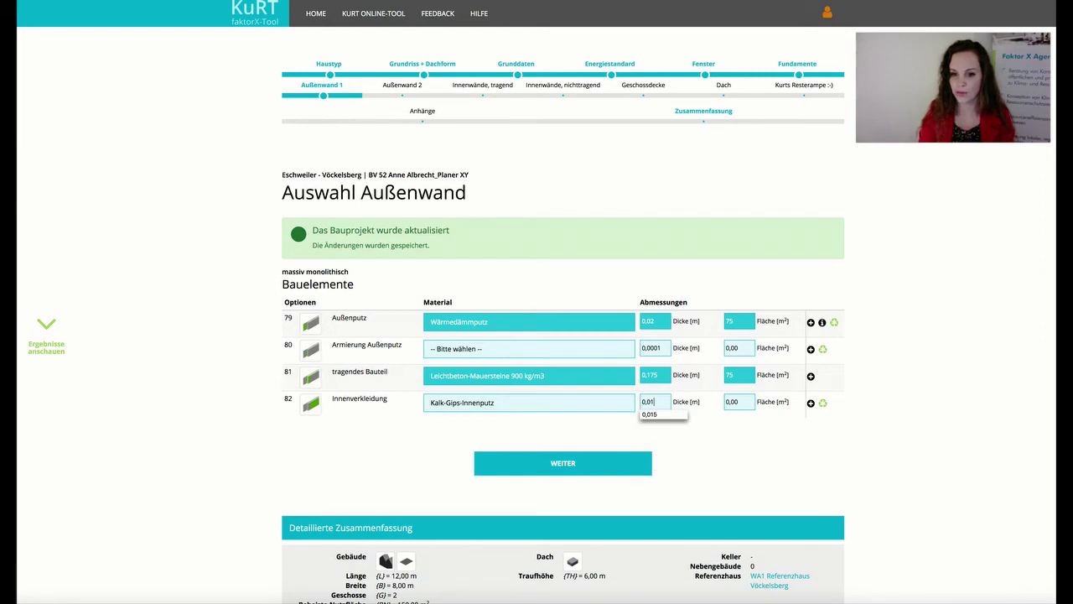
pyautogui.doubleClick(739, 401)
pyautogui.write('75')
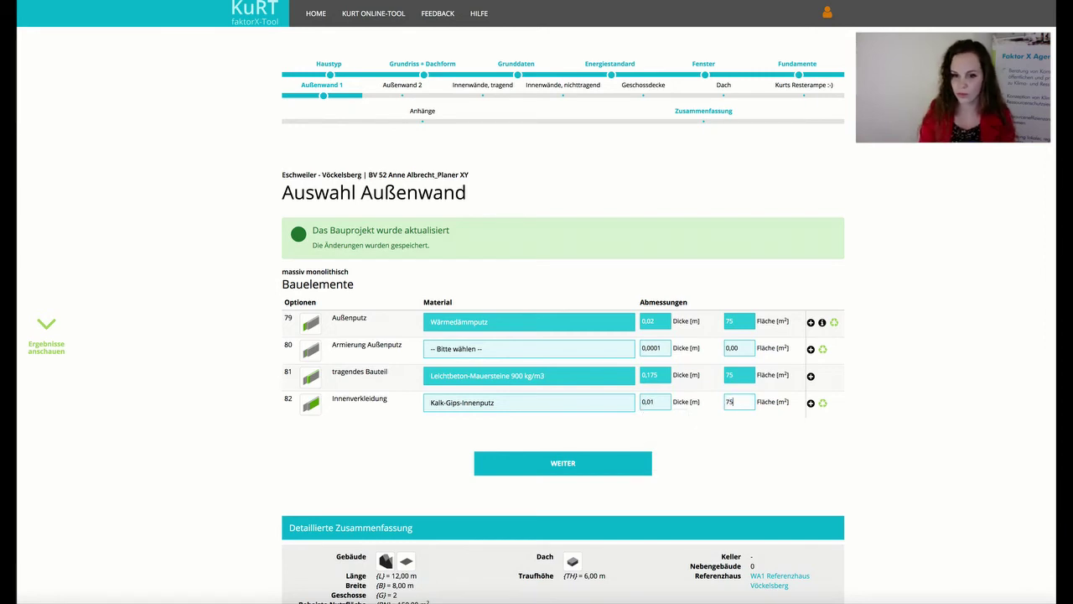
# Save the second exterior wall's layers and choose the massiv construction for the load-bearing interior walls.
pyautogui.click(586, 465)
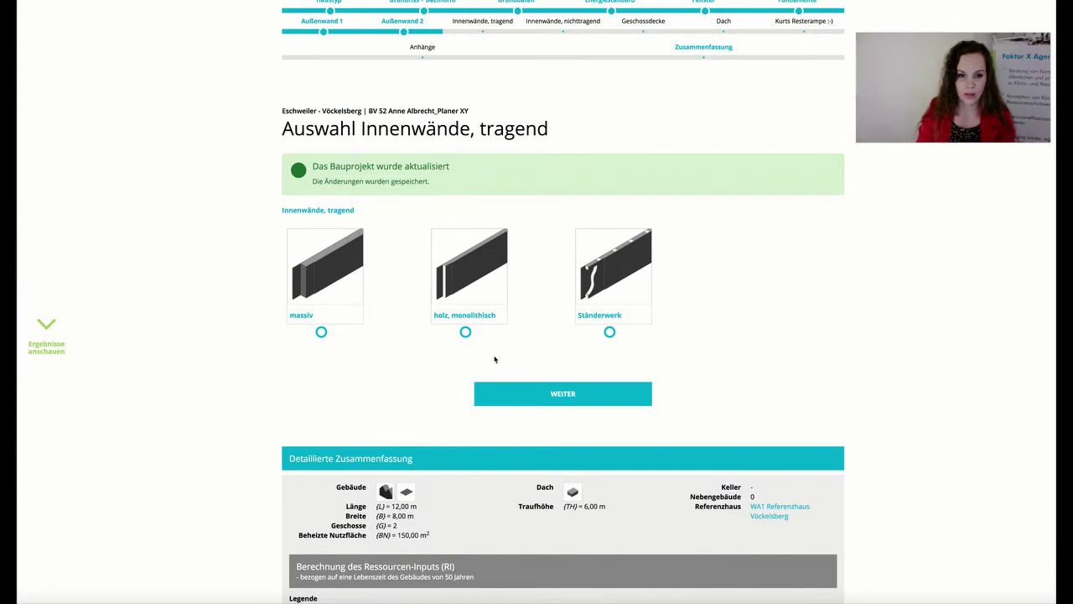
pyautogui.click(322, 333)
pyautogui.click(555, 391)
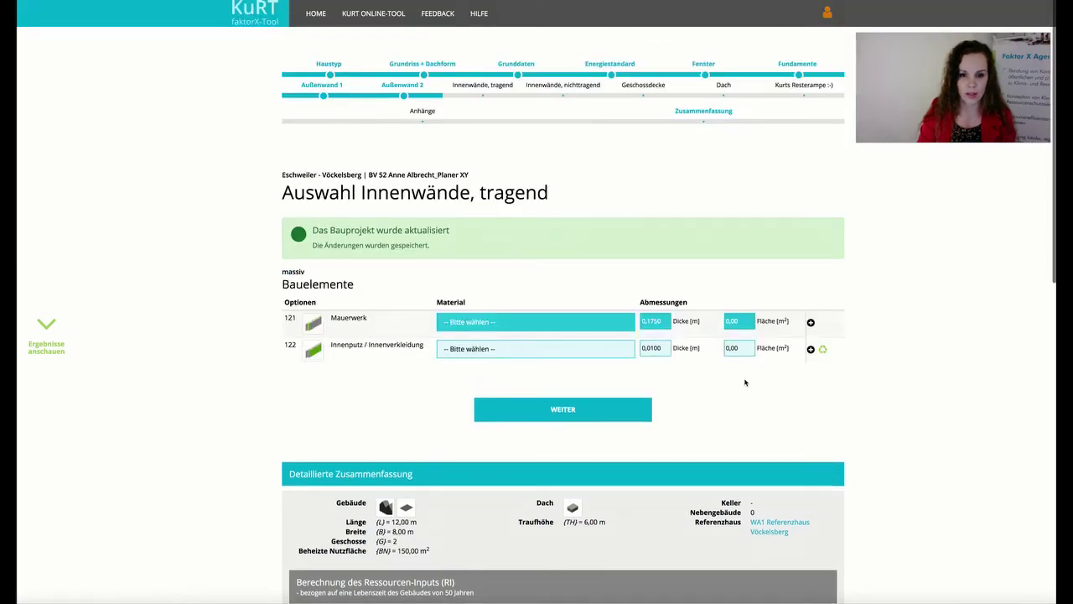
# Set the load-bearing interior walls' Mauerwerk to Hochlochziegel 575 kg/m3 with an area of 75 m².
pyautogui.click(555, 326)
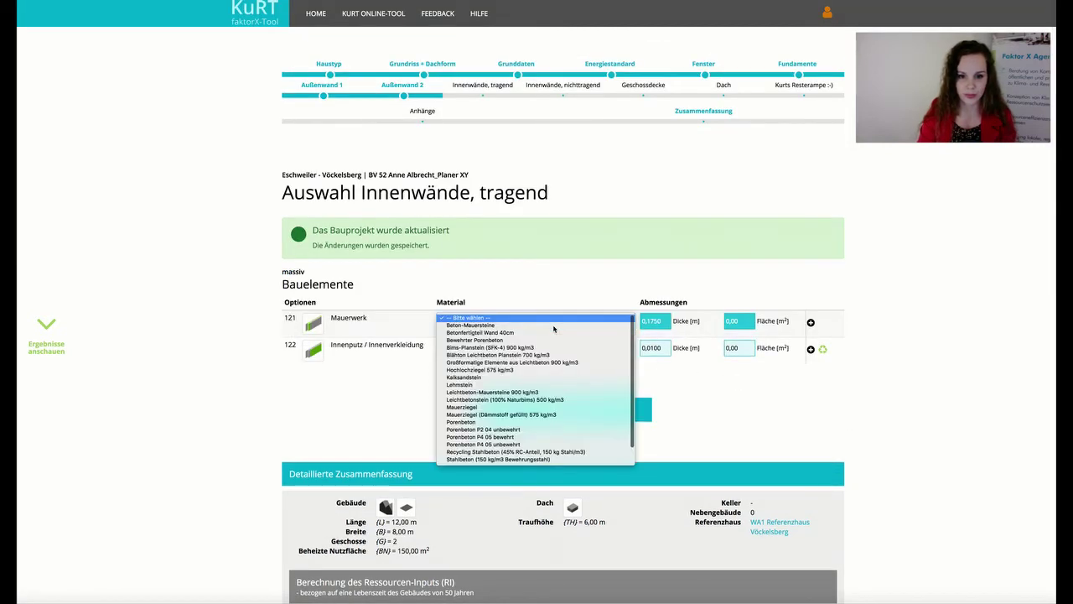
pyautogui.click(550, 370)
pyautogui.doubleClick(736, 322)
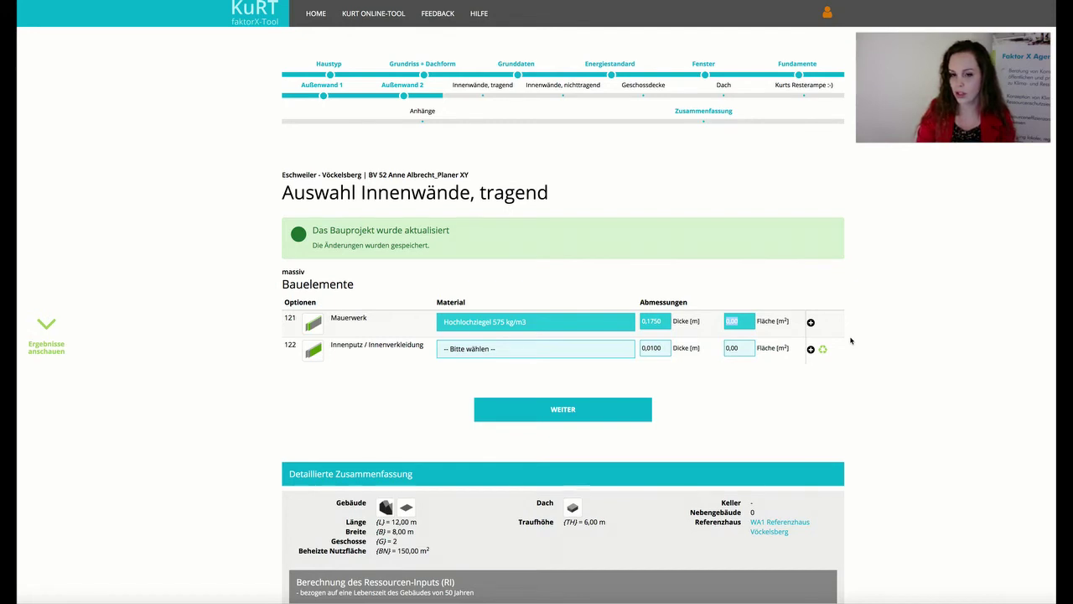
pyautogui.write('75')
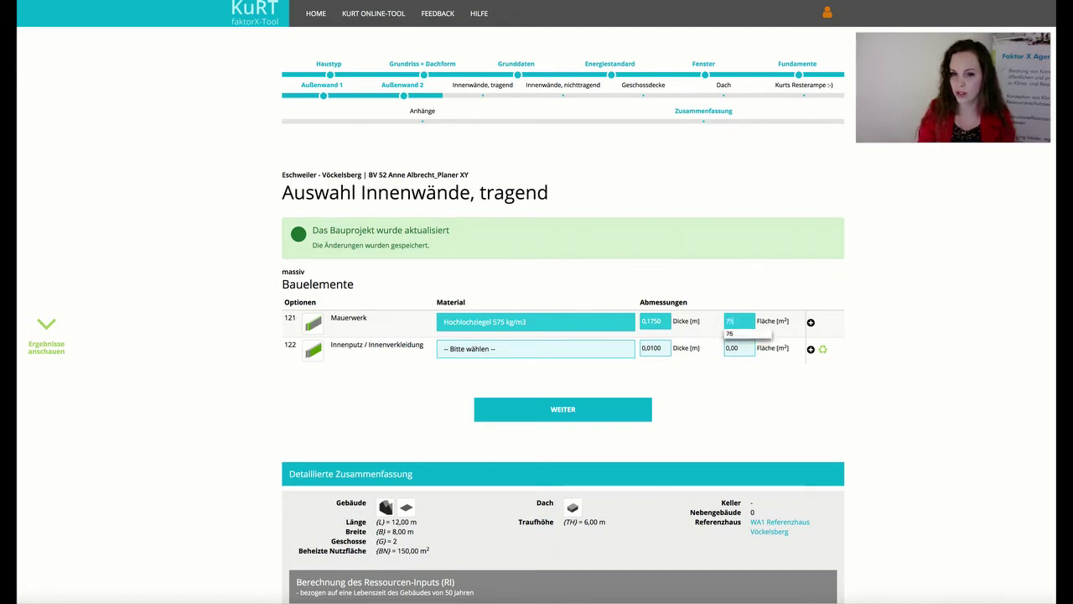
# Set the load-bearing interior walls' Innenputz / Innenverkleidung to Kalk-Gips-Innenputz with an area of 150 m² and save the layers.
pyautogui.click(532, 349)
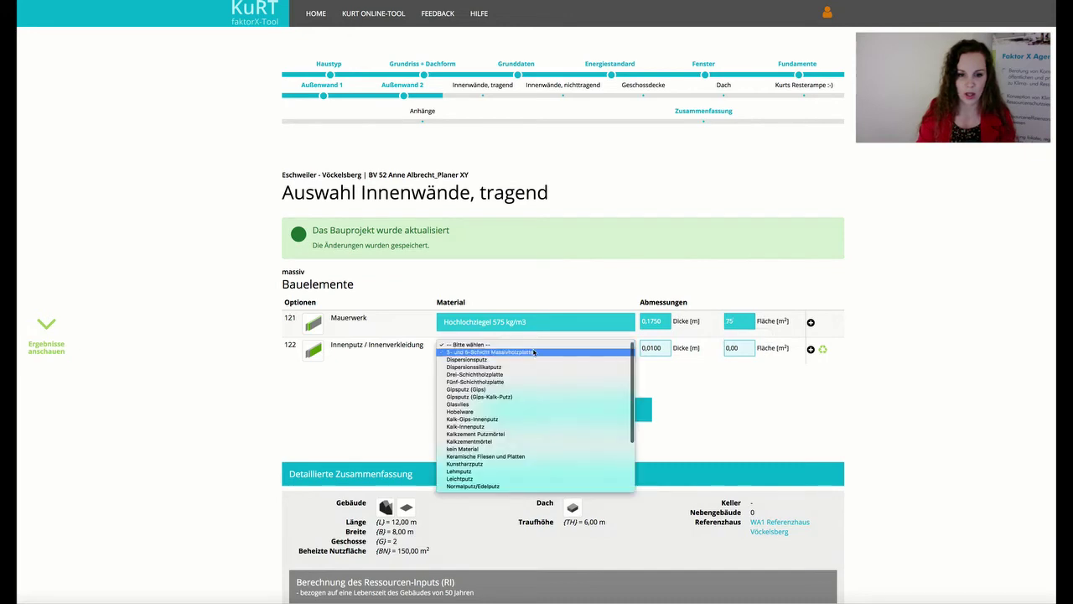
pyautogui.click(514, 419)
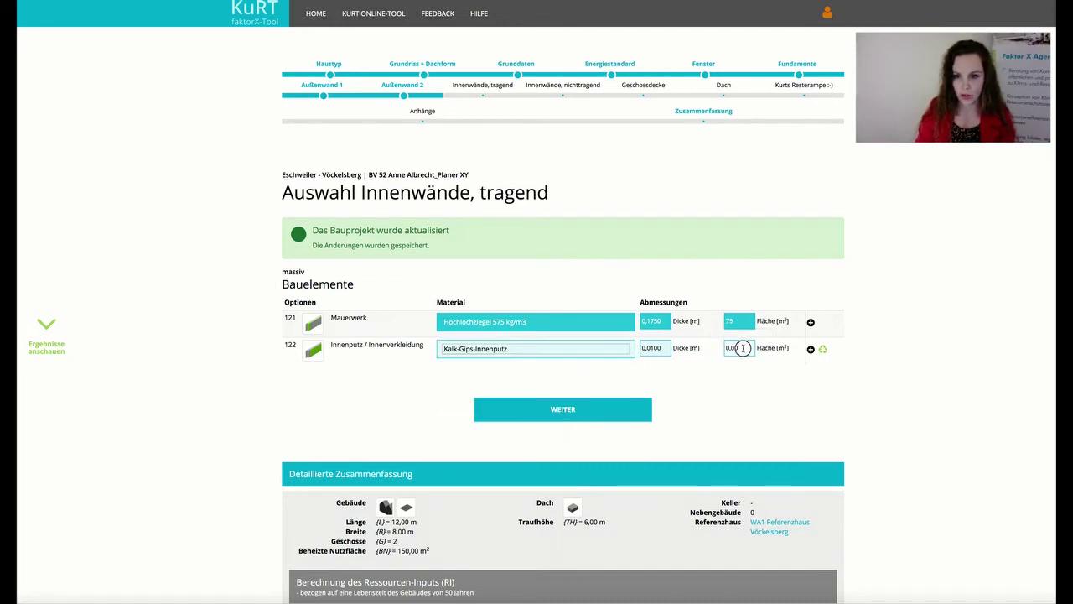
pyautogui.click(738, 348)
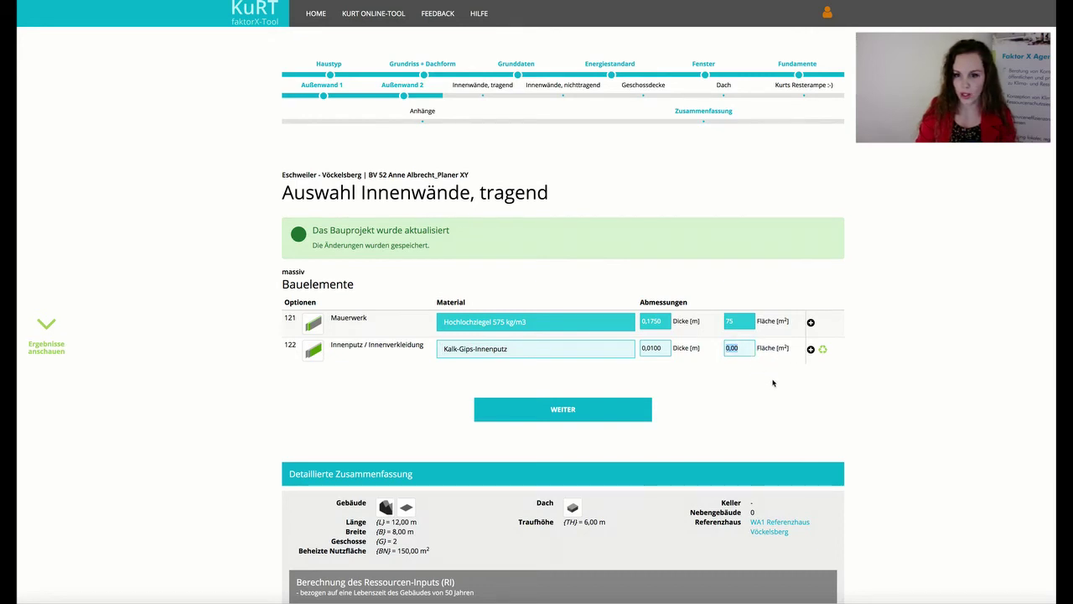
pyautogui.write('150')
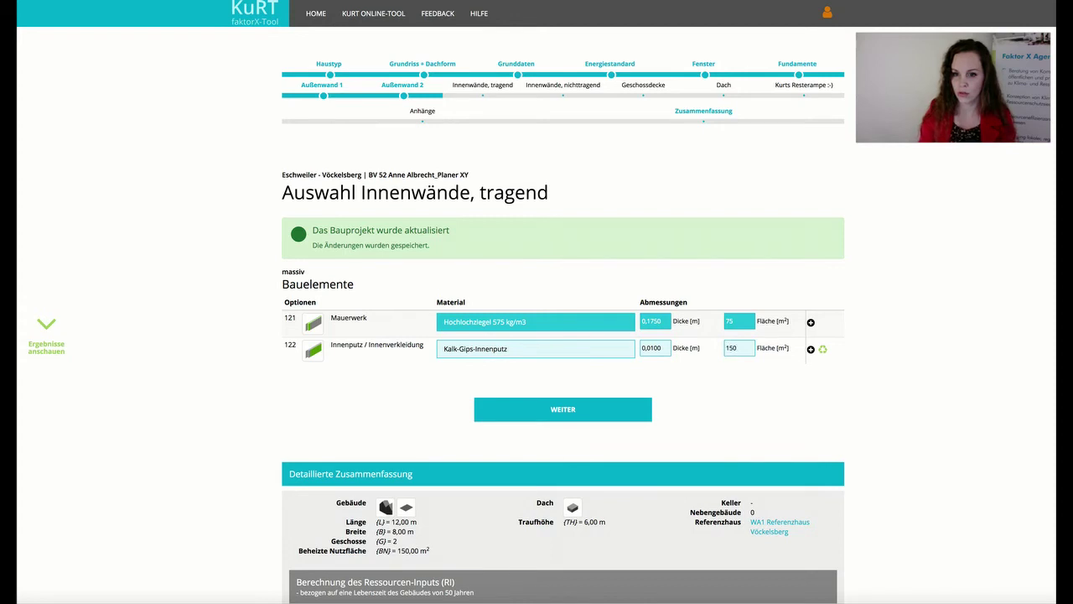
pyautogui.click(612, 413)
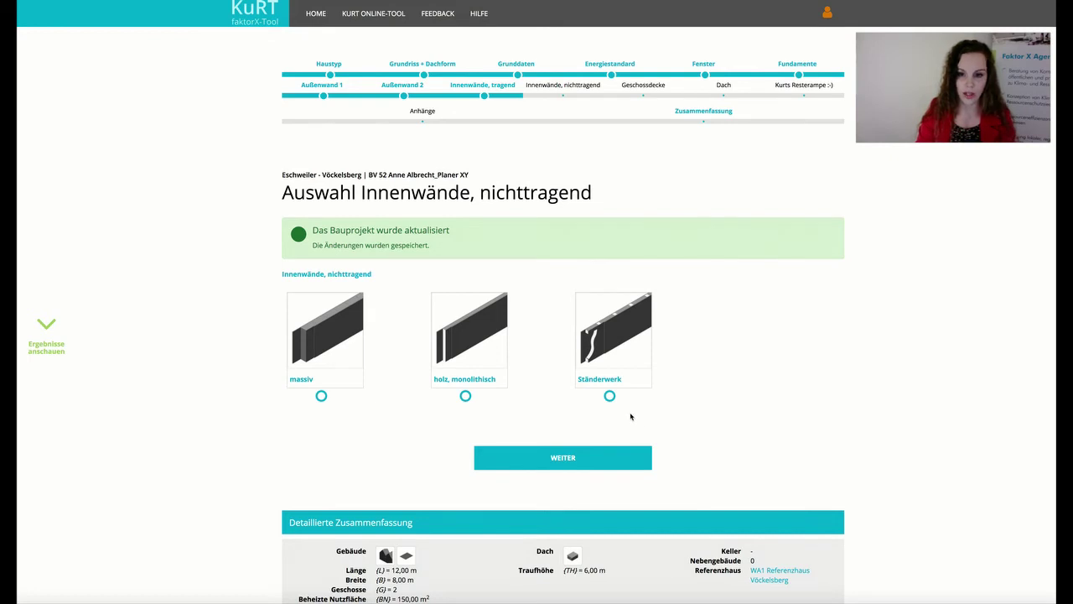
# Choose the Ständerwerk construction for the non-load-bearing interior walls and set its Ständerwerk layer to Konstruktionsvollholz with an area of 50 m².
pyautogui.click(609, 395)
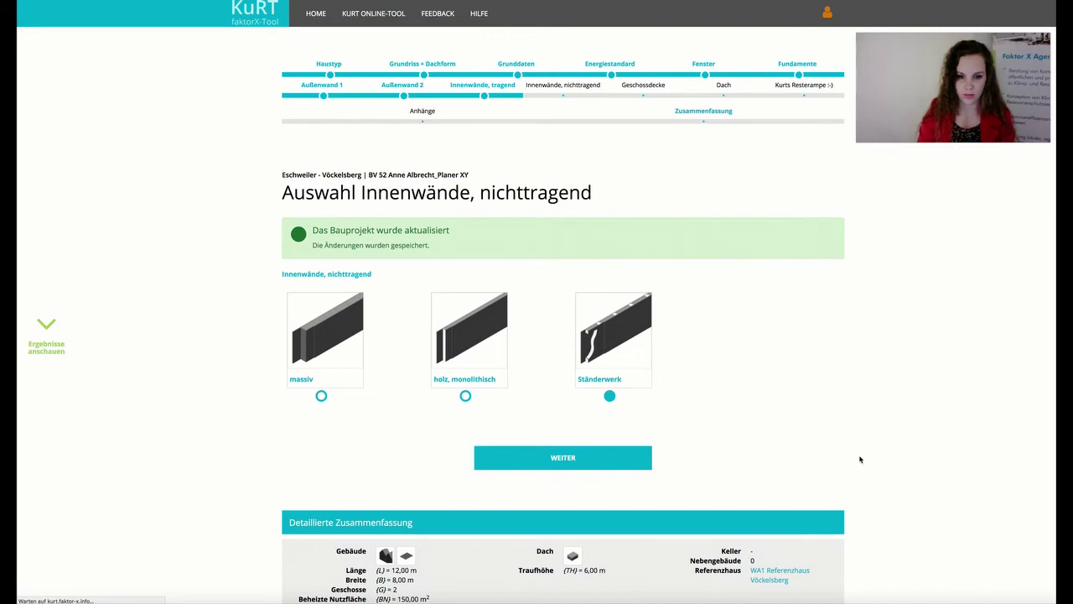
pyautogui.click(596, 327)
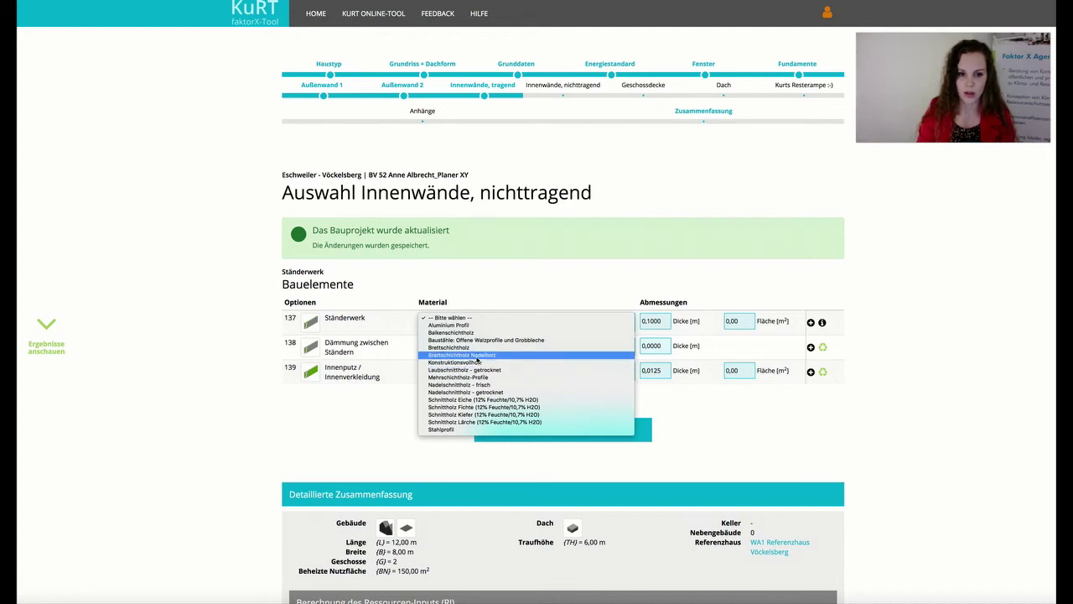
pyautogui.click(472, 364)
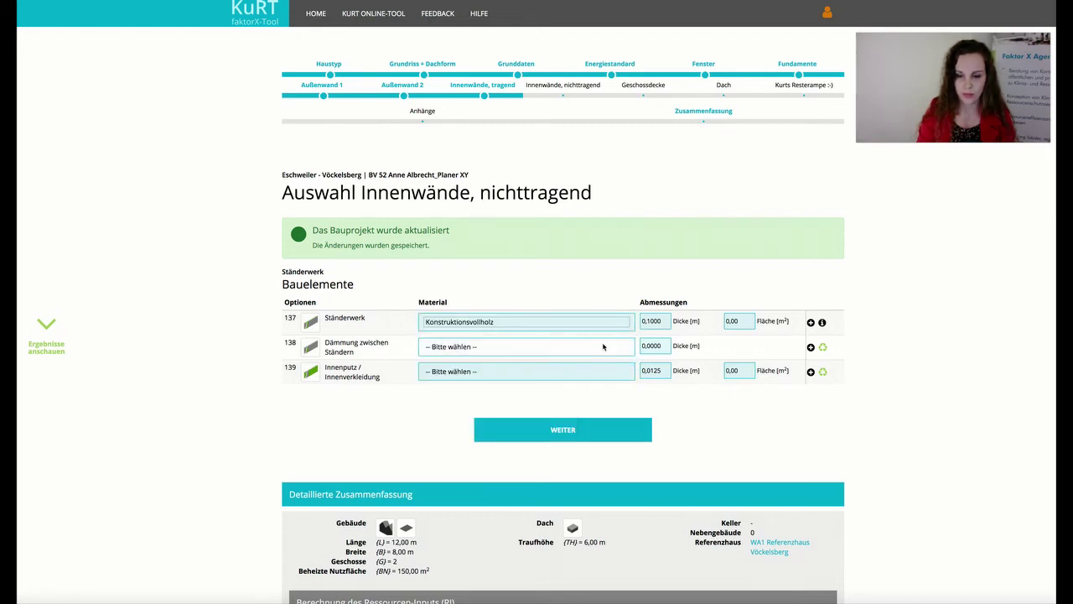
pyautogui.click(533, 325)
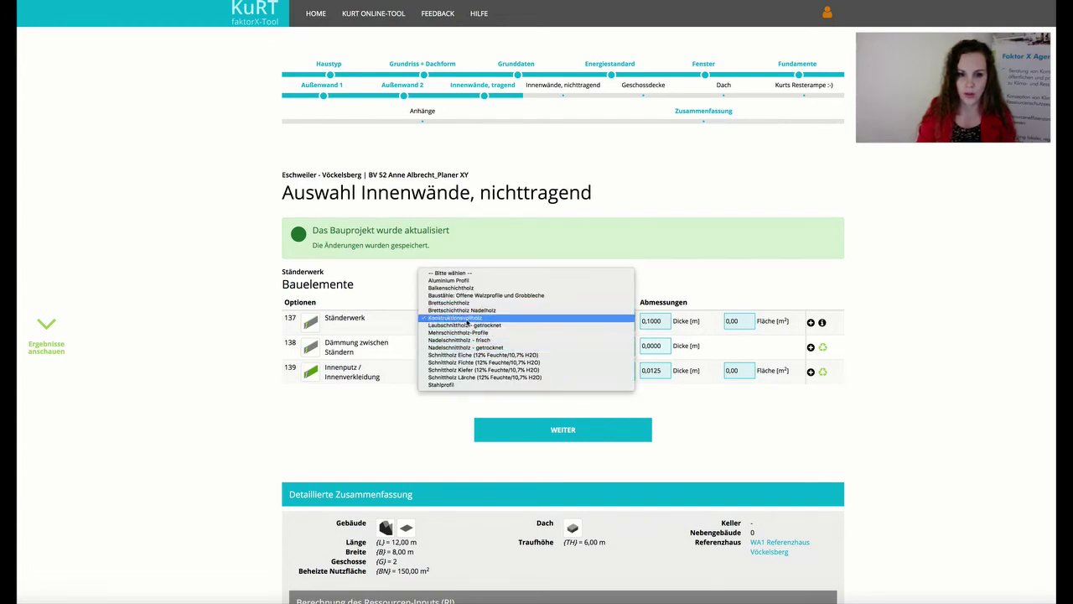
pyautogui.click(467, 319)
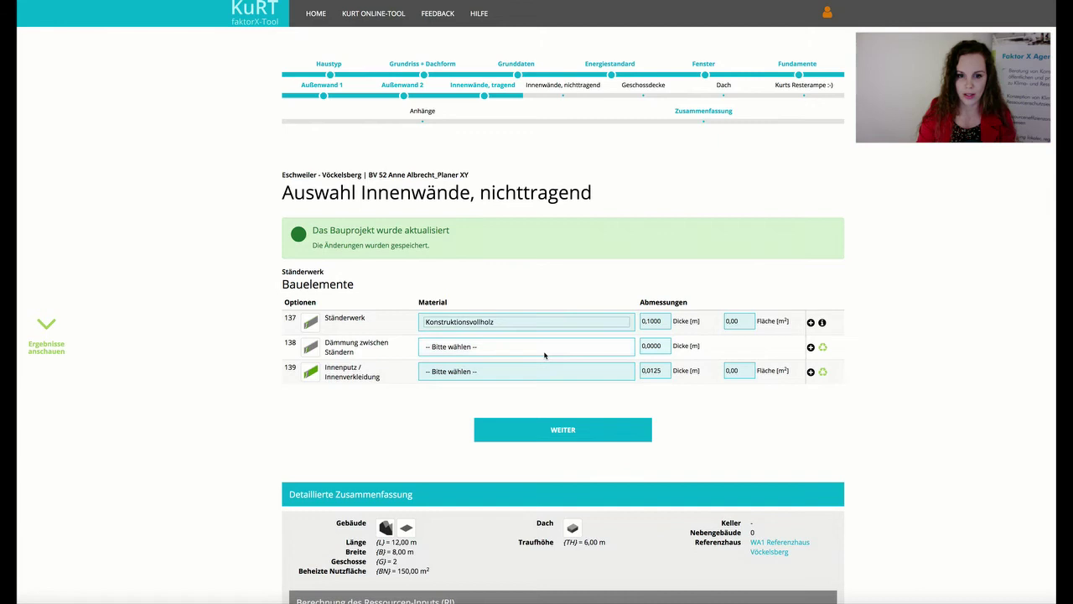
pyautogui.click(744, 320)
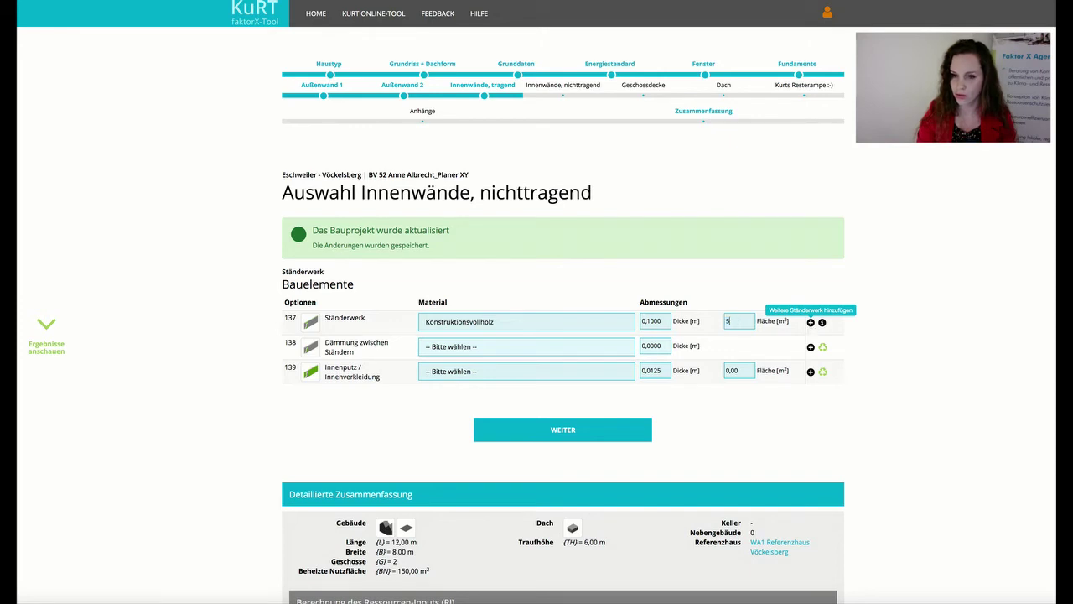
pyautogui.write('50')
# Set the non-load-bearing walls' Dämmung zwischen Ständern to Mineralwolle (Innenausbau-Dämmung), 0,1 m thick.
pyautogui.click(581, 347)
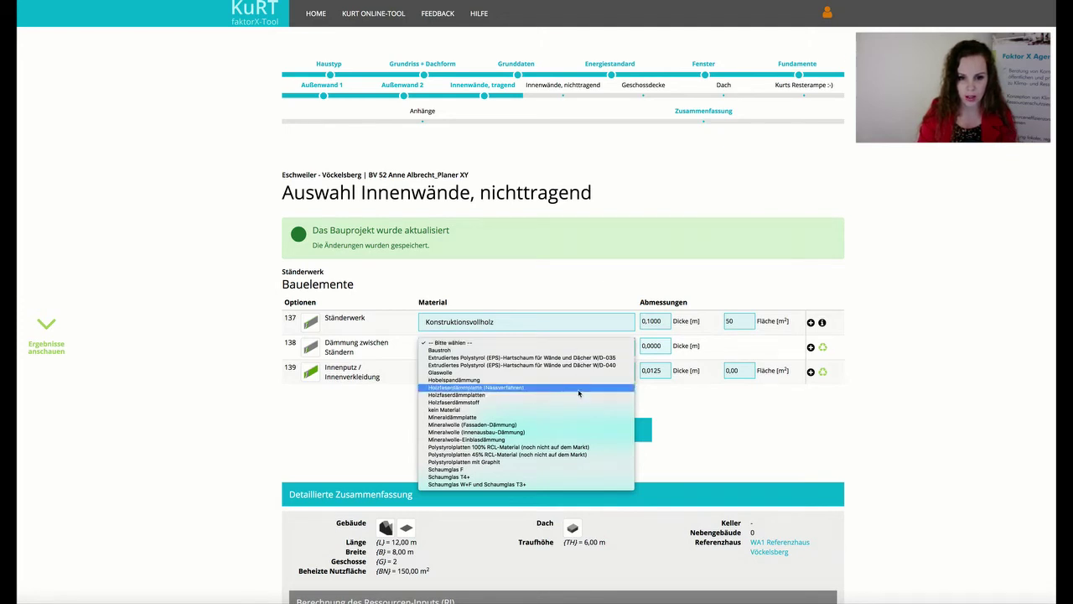
pyautogui.click(487, 432)
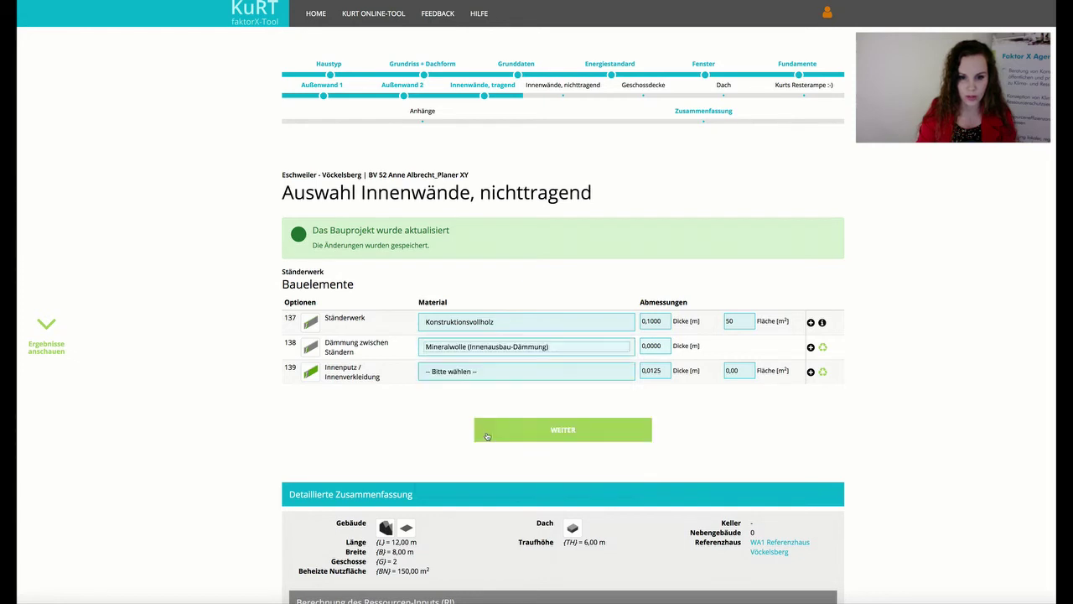
pyautogui.click(668, 346)
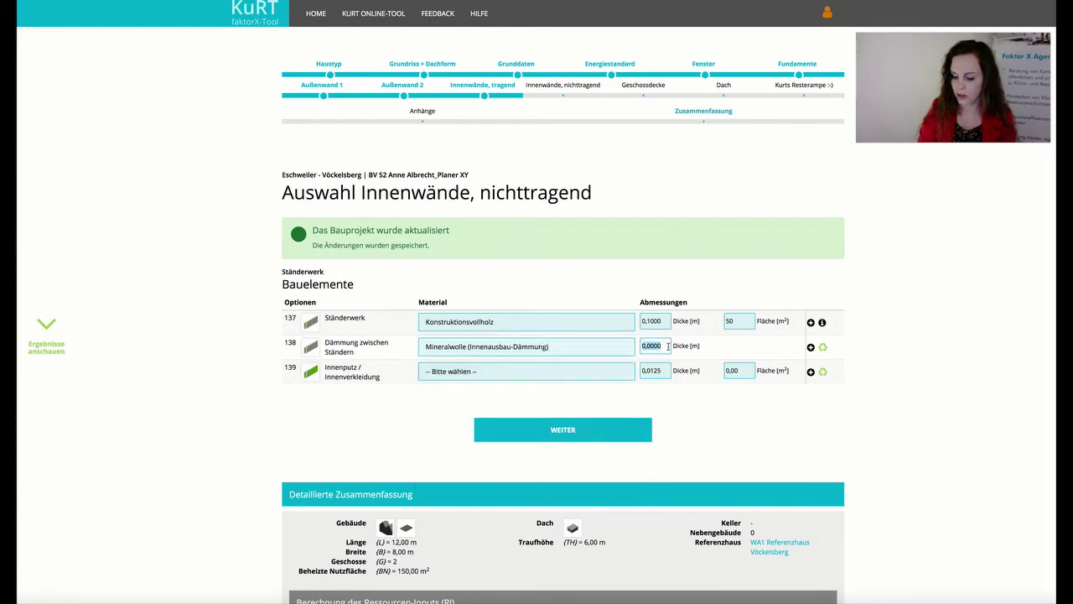
pyautogui.write('0,1')
# Set the non-load-bearing walls' Innenputz / Innenverkleidung to Gipskartonplatte with an area of 100 m².
pyautogui.click(586, 377)
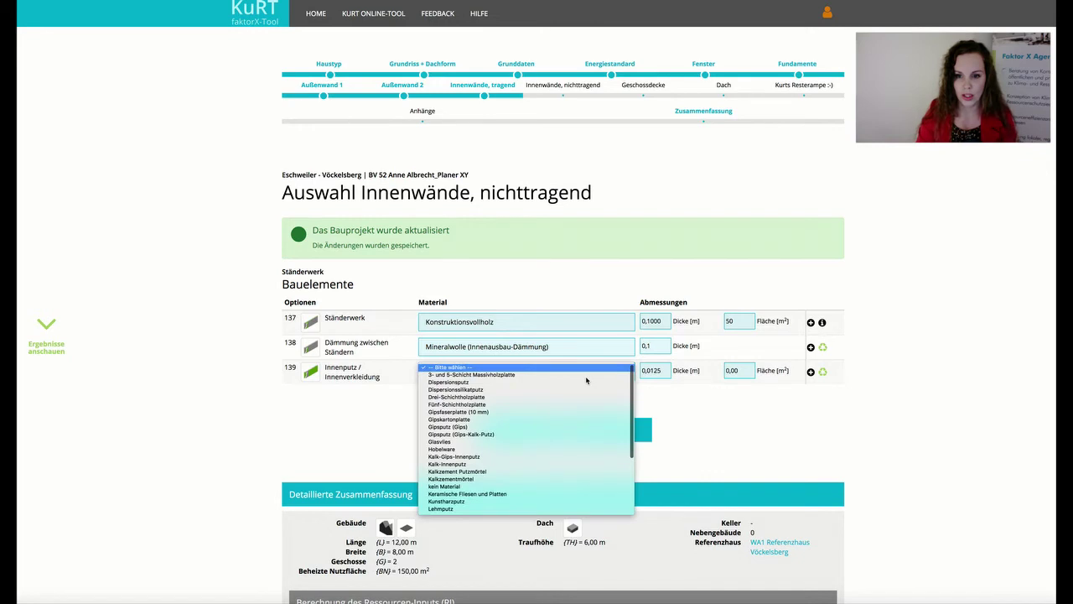
pyautogui.click(698, 406)
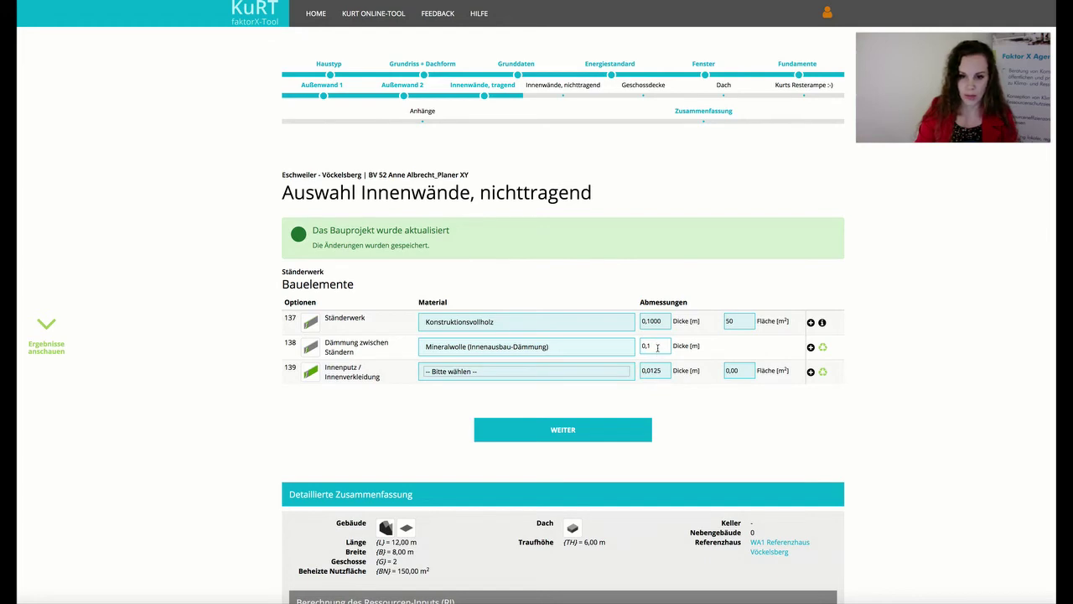
pyautogui.click(567, 374)
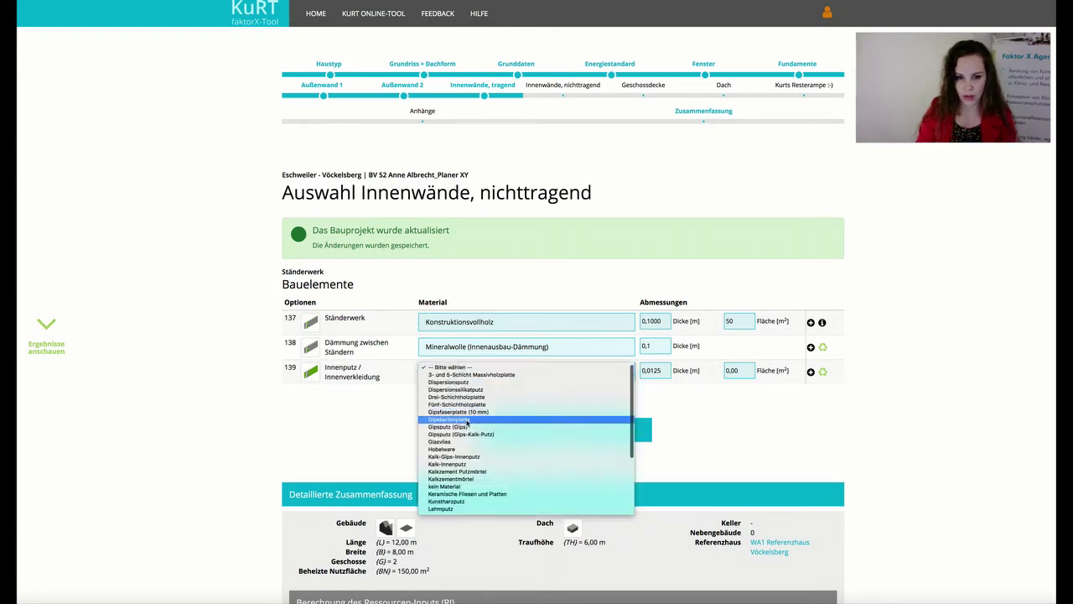
pyautogui.scroll(-3, 466, 432)
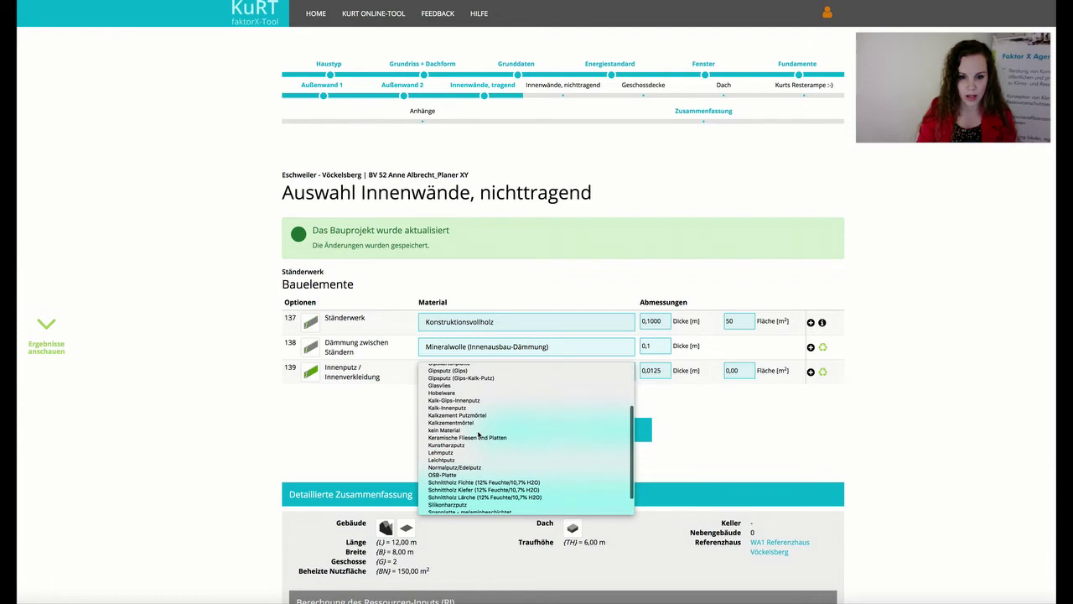
pyautogui.scroll(1, 466, 412)
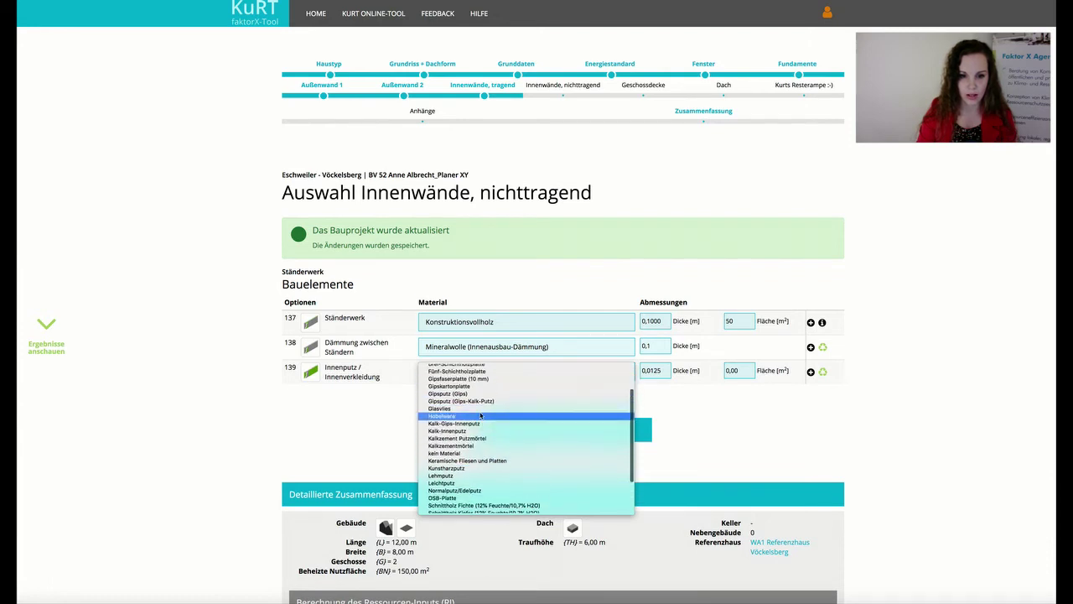
pyautogui.click(468, 386)
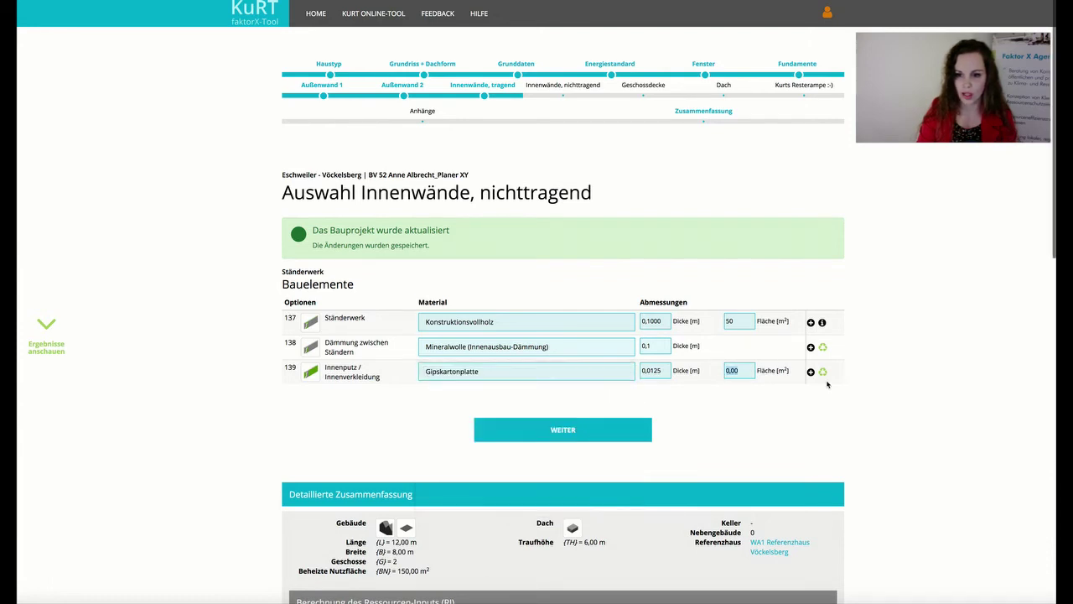
pyautogui.write('5')
pyautogui.press('BackSpace')
pyautogui.write('100')
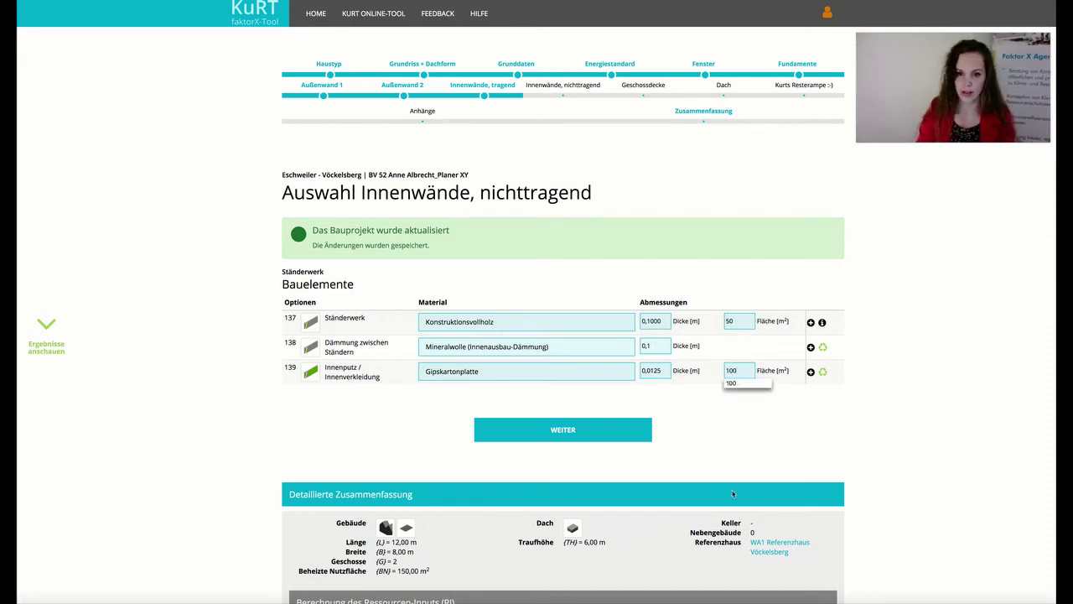
# Save the non-load-bearing walls' layers and choose the Betondecke construction for the Geschossdecke.
pyautogui.click(611, 433)
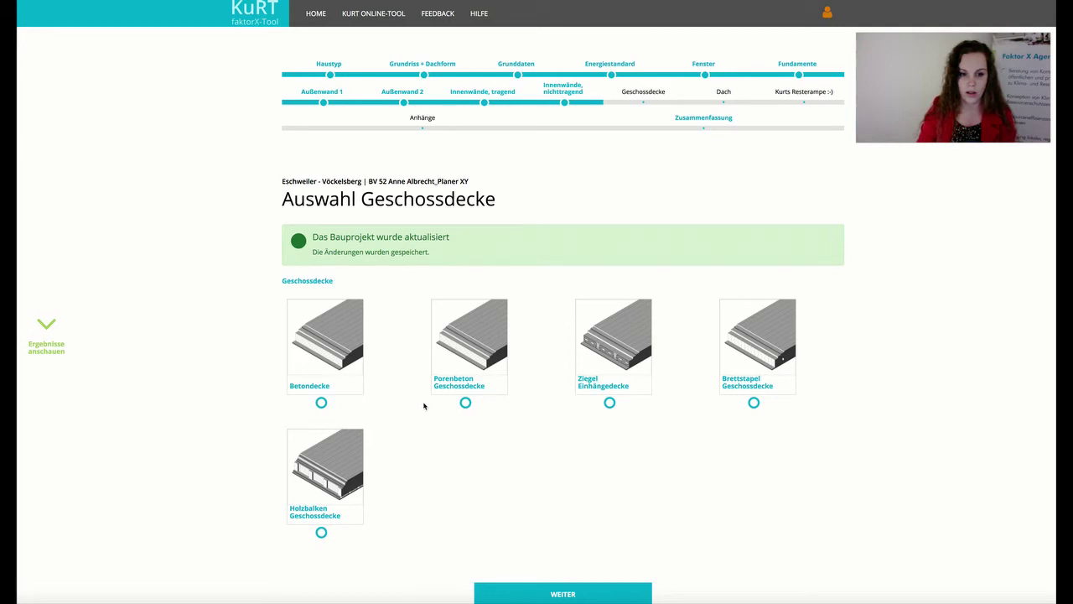
pyautogui.click(322, 403)
pyautogui.scroll(-1, 575, 503)
pyautogui.click(579, 569)
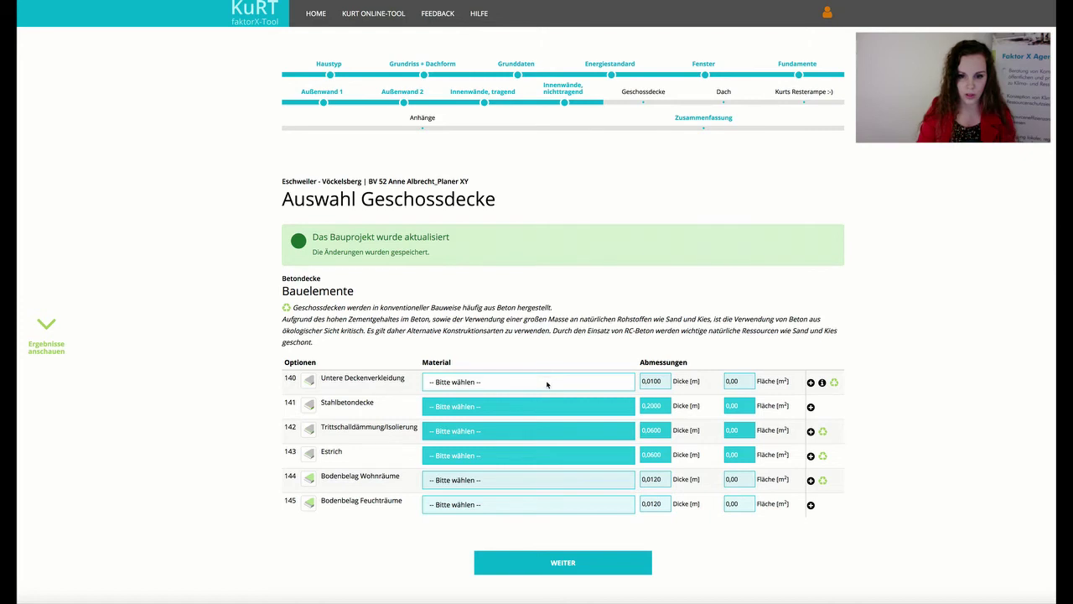
# Set the Geschossdecke's Untere Deckenverkleidung to Gipskartonplatte, 0,0125 m thick, with an area of 72 m².
pyautogui.click(542, 384)
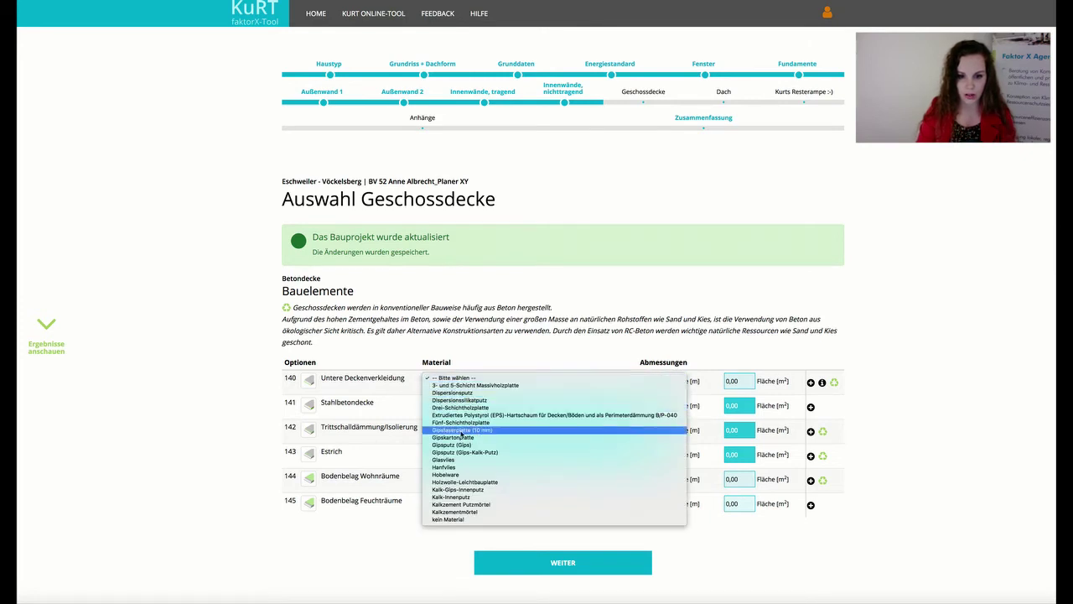
pyautogui.click(459, 438)
pyautogui.click(663, 382)
pyautogui.doubleClick(654, 381)
pyautogui.write('0,0125')
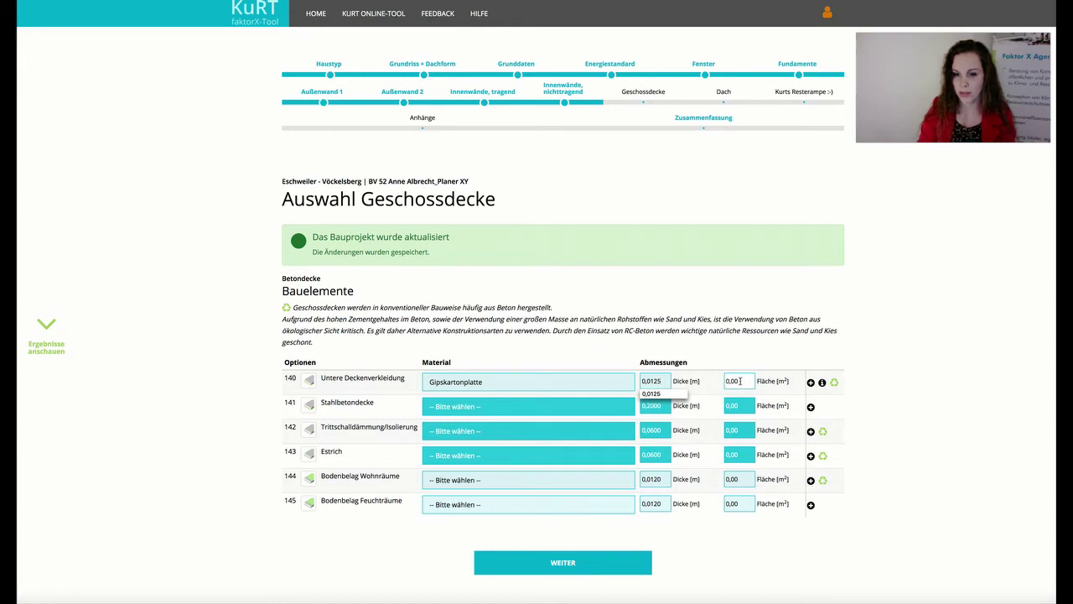
pyautogui.click(753, 381)
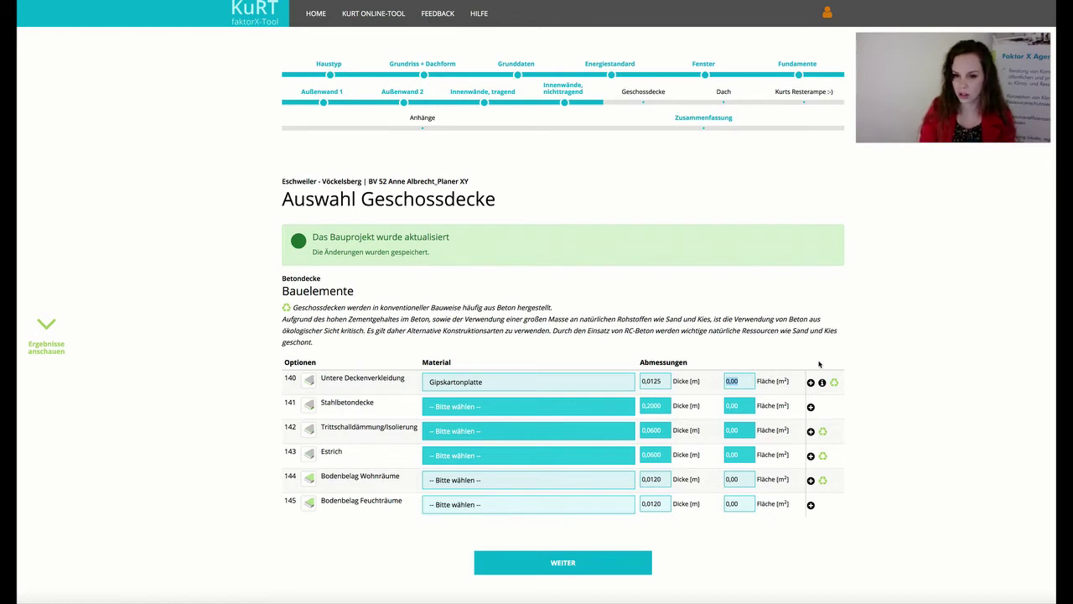
pyautogui.write('72')
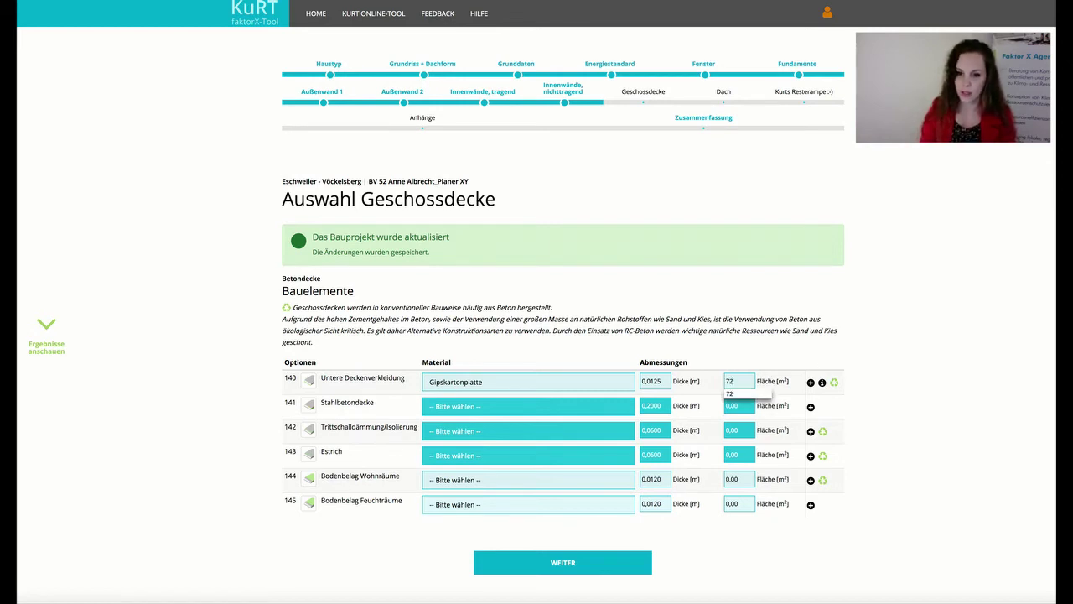
# Set the Geschossdecke's Stahlbetondecke to Recycling Stahlbeton (45% RC-Anteil, 150 kg Stahl/m3) with an area of 100 m².
pyautogui.click(576, 408)
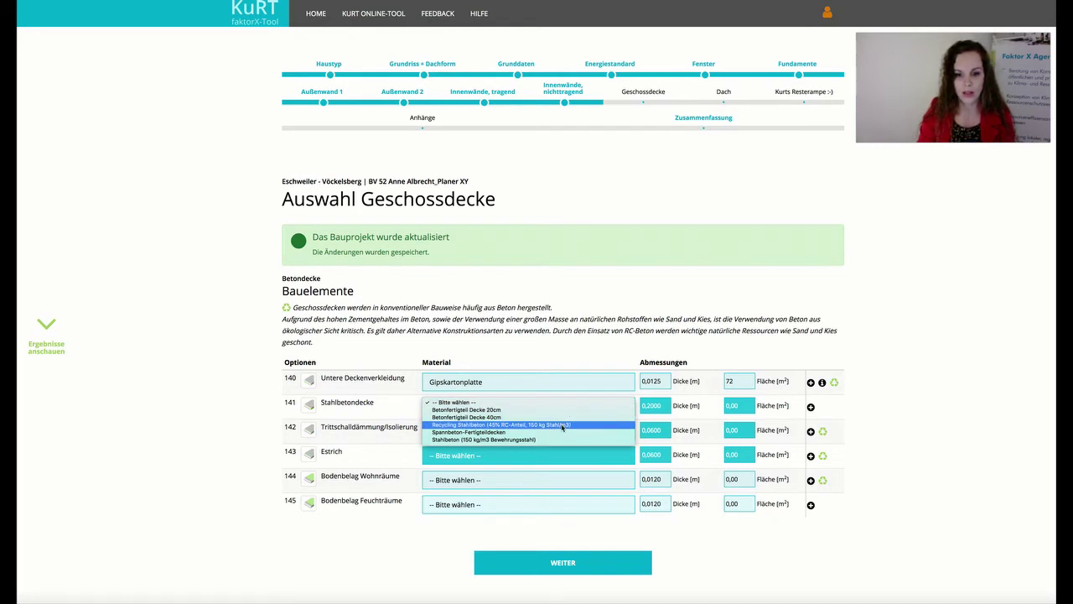
pyautogui.click(562, 425)
pyautogui.click(742, 406)
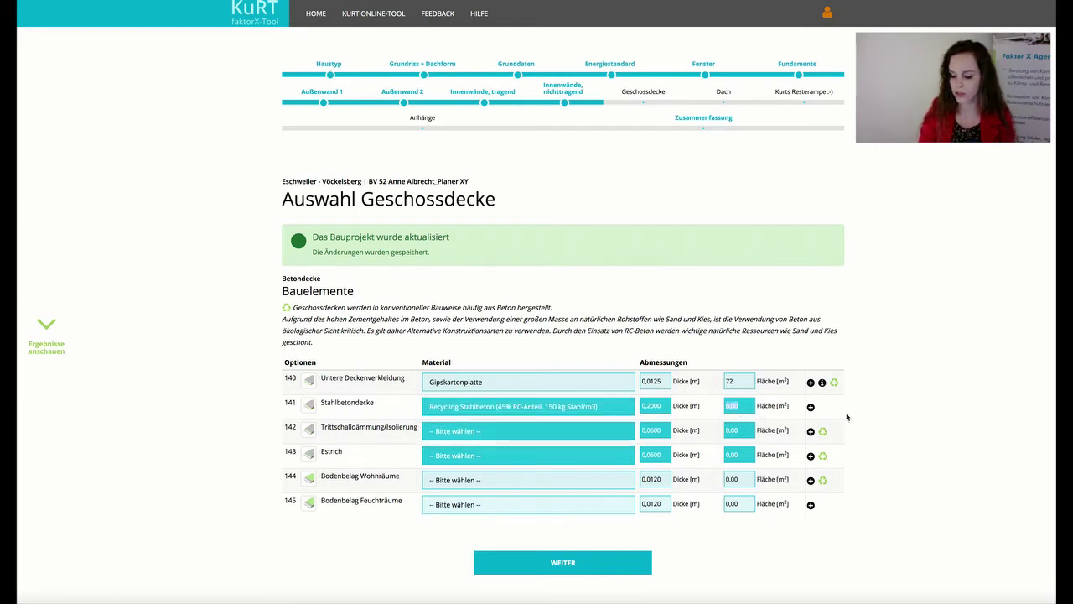
pyautogui.write('100')
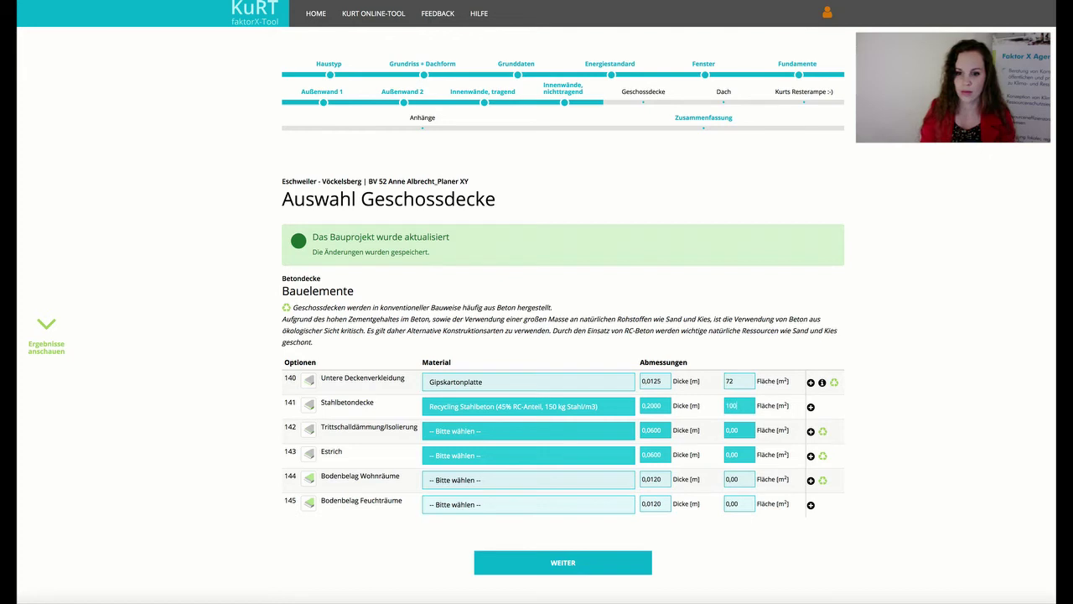
# Set the Geschossdecke's Trittschalldämmung/Isolierung to Extrudiertes Polystyrol (EPS)-Hartschaum für Decken/Böden und als Perimeterdämmung B/P-040 with an area of 78 m².
pyautogui.click(556, 434)
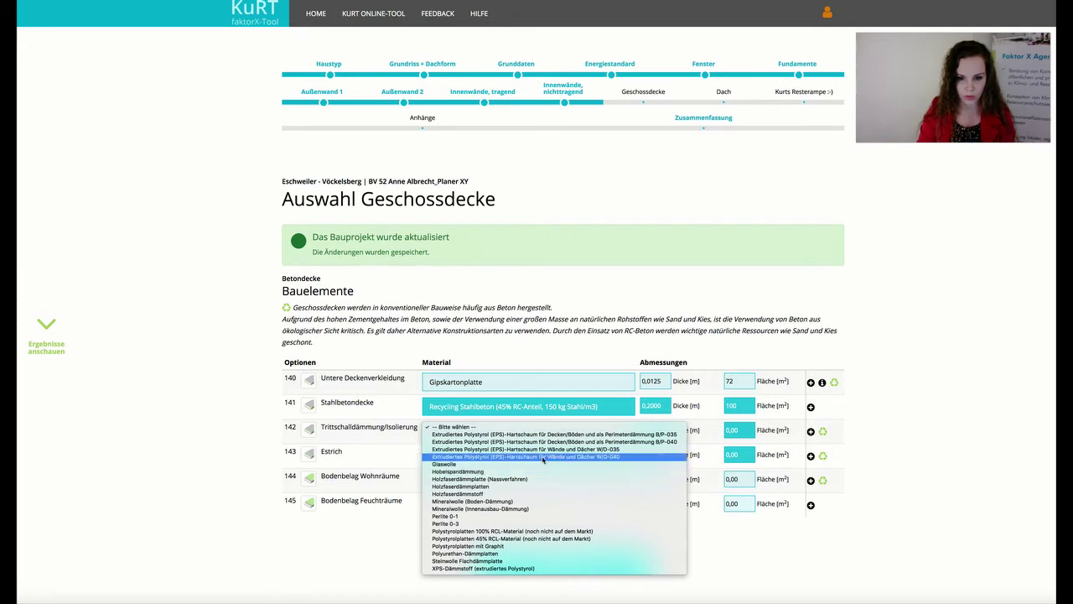
pyautogui.click(550, 442)
pyautogui.click(738, 429)
pyautogui.write('72')
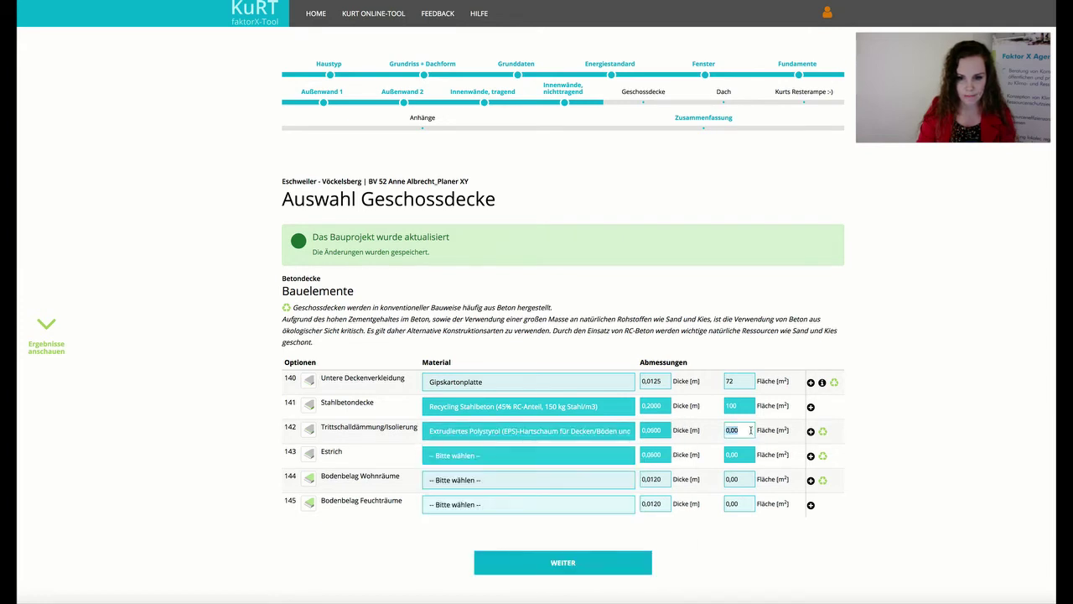
pyautogui.doubleClick(757, 431)
pyautogui.write('78')
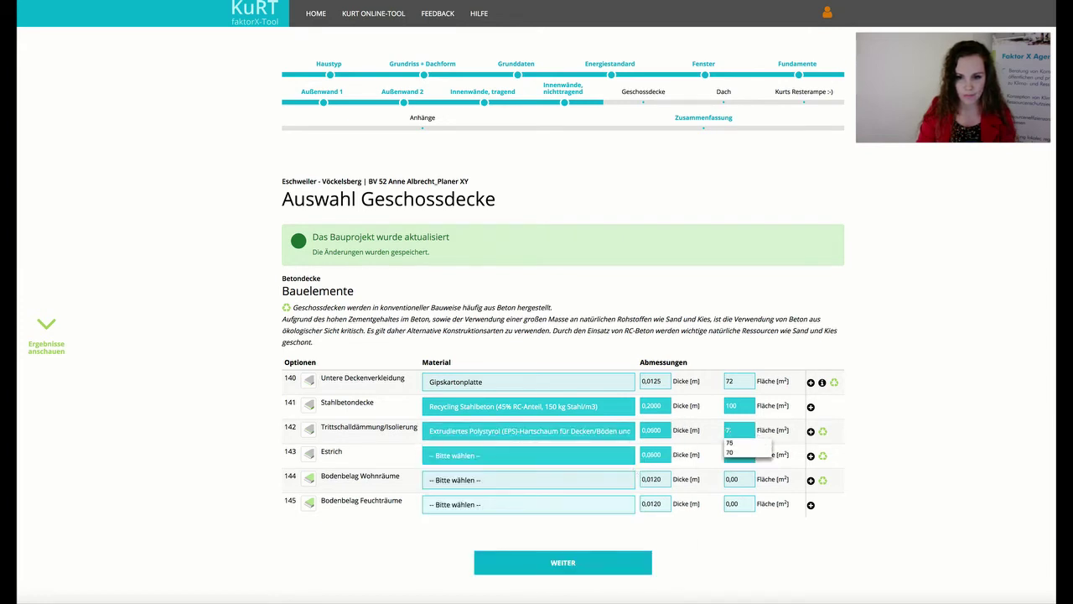
# Set the Geschossdecke's Estrich to Zementestrich with an area of 78 m².
pyautogui.click(501, 456)
pyautogui.click(498, 481)
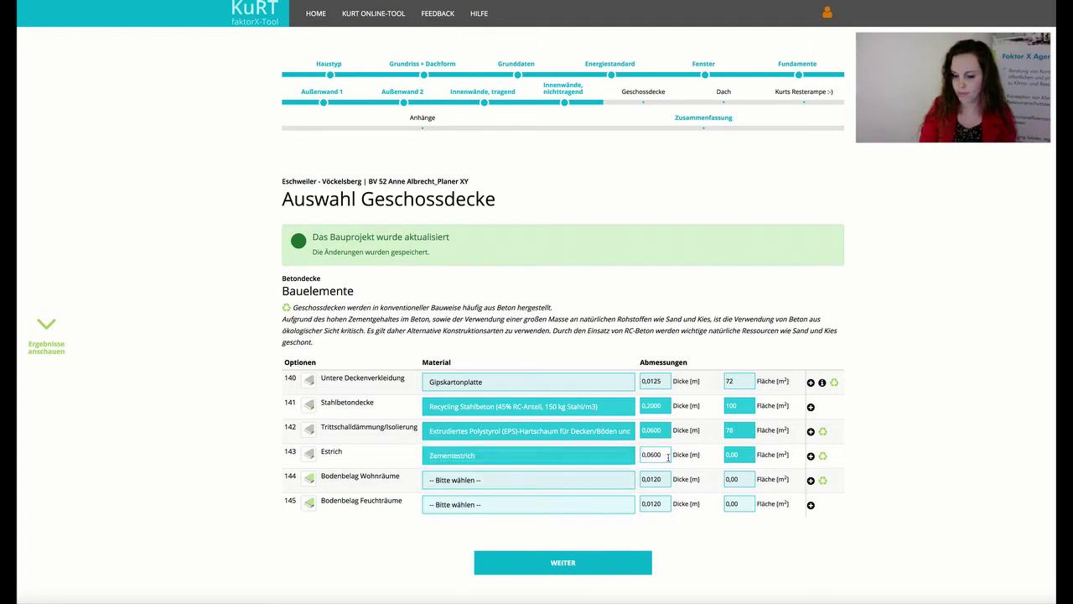
# Open the material choices for the Geschossdecke's Bodenbelag Wohnräume.
pyautogui.click(527, 480)
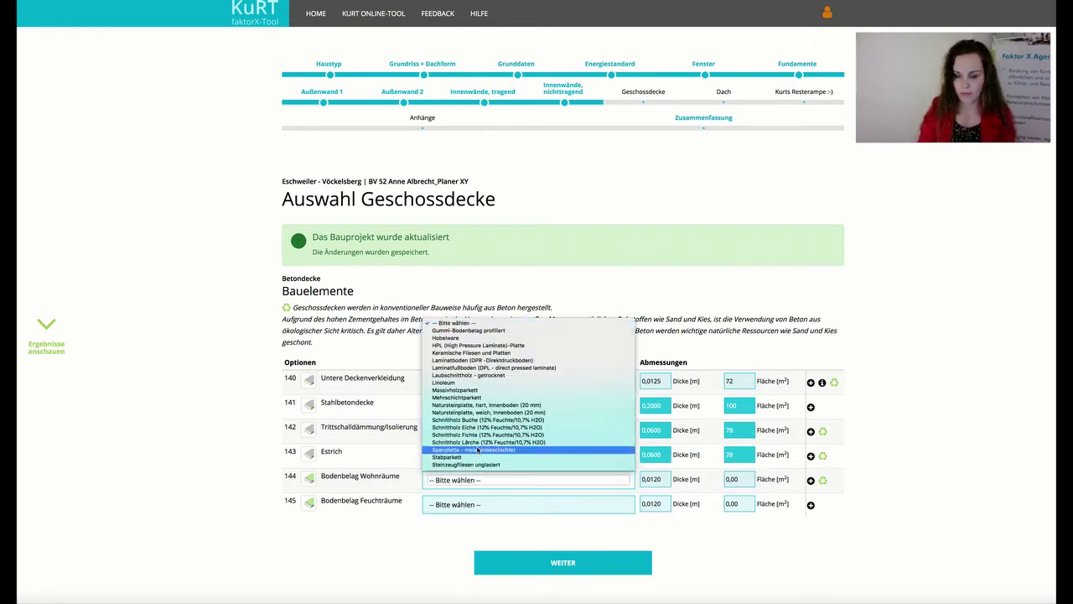